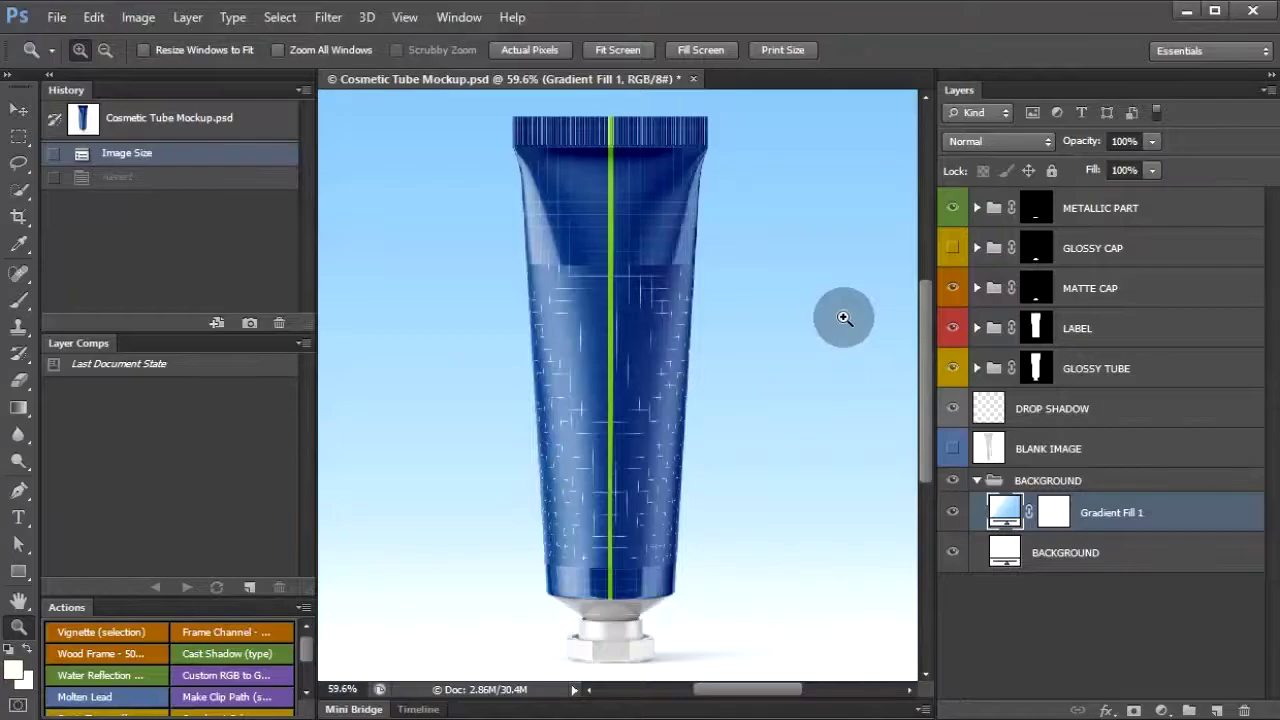
Save the current look as a new layer comp named Blue, recording layer visibility only
click(249, 588)
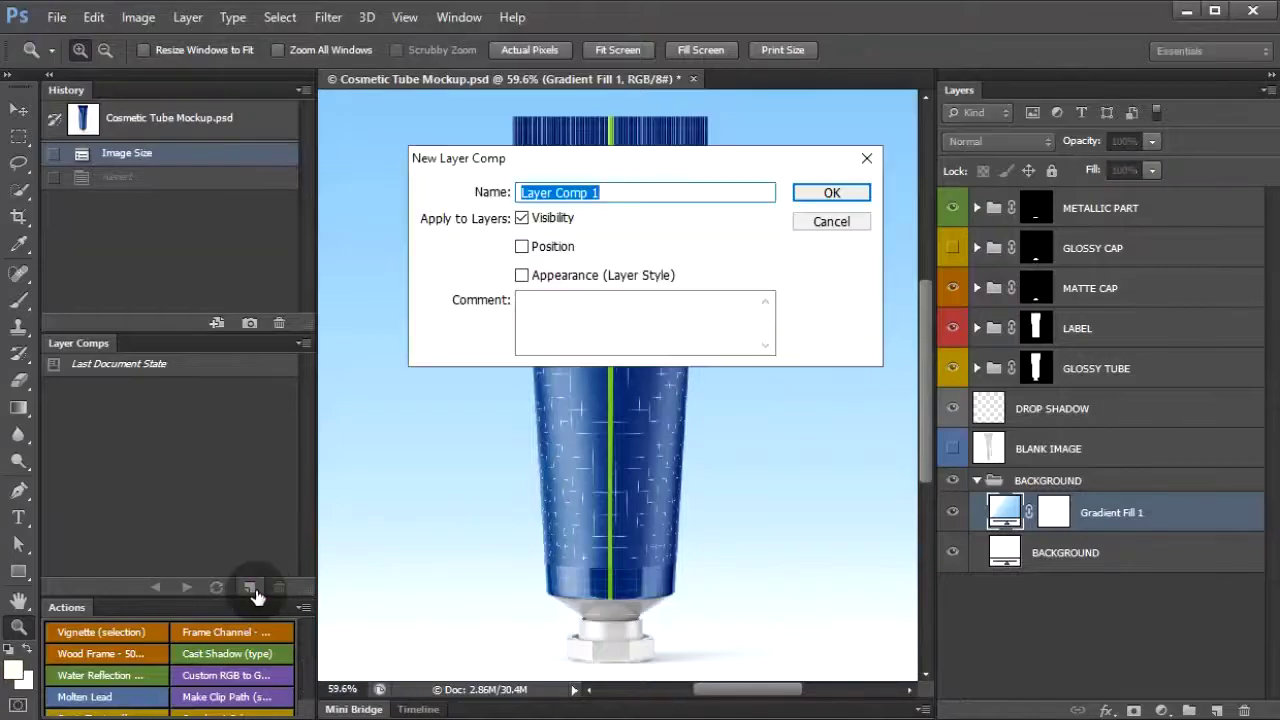
click(832, 190)
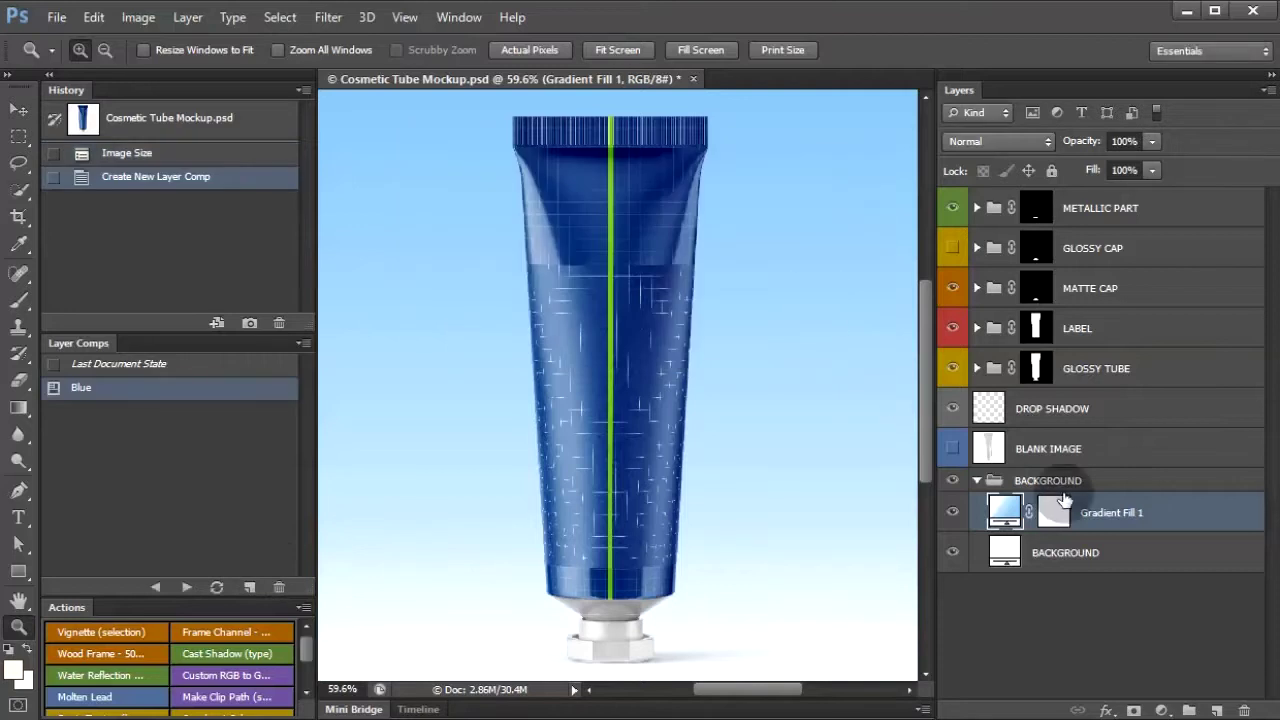
Duplicate the Gradient Fill 1 layer as Gradient Fill 2 and place the copy directly below the original in the BACKGROUND group
right_click(1196, 509)
click(908, 154)
click(740, 224)
key(BackSpace)
key(BackSpace)
key(BackSpace)
key(BackSpace)
key(BackSpace)
key(BackSpace)
text(2)
click(819, 206)
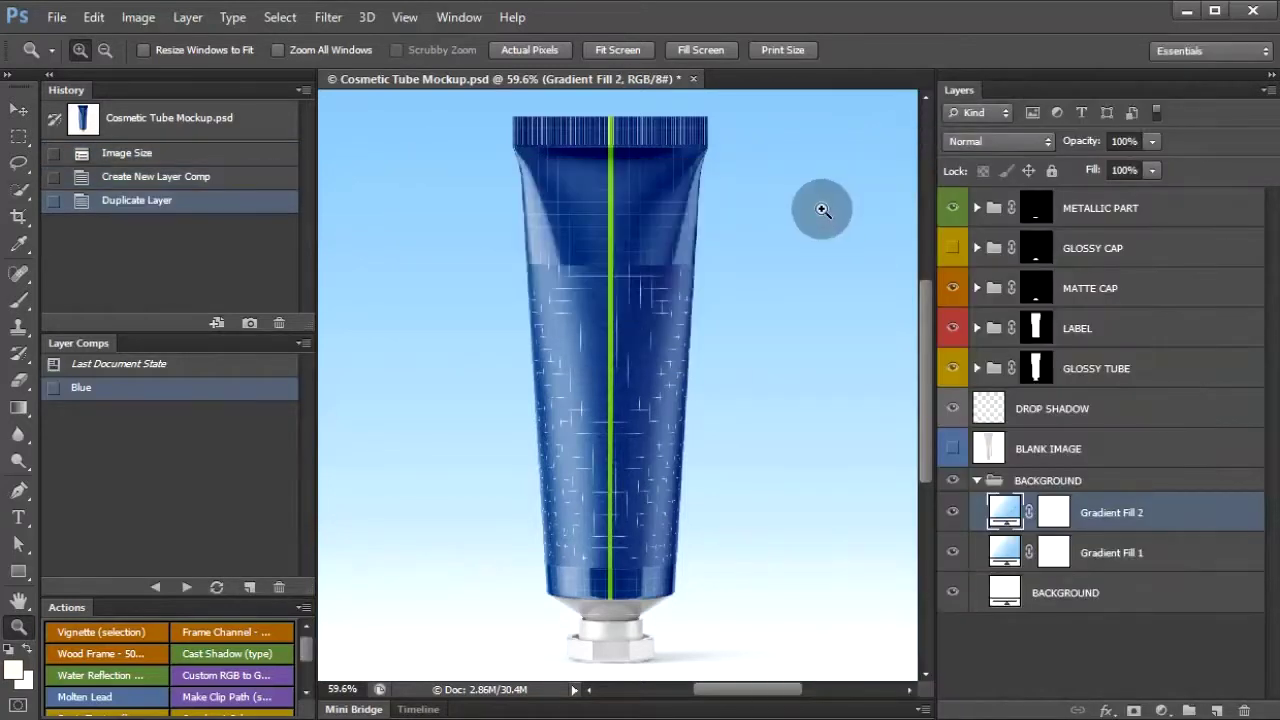
drag(1005, 512, 998, 570)
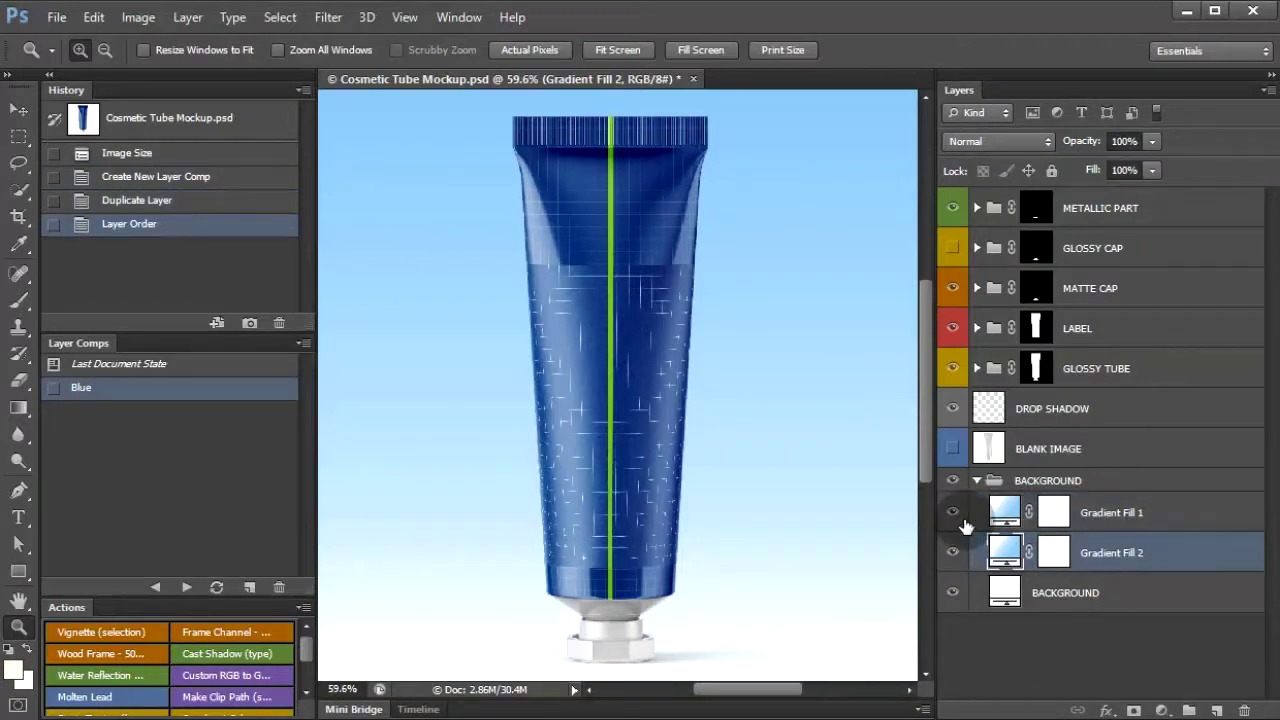
Hide Gradient Fill 1 and change the blue end stop of Gradient Fill 2 to light violet, #b189ed
click(1005, 548)
double_click(1005, 548)
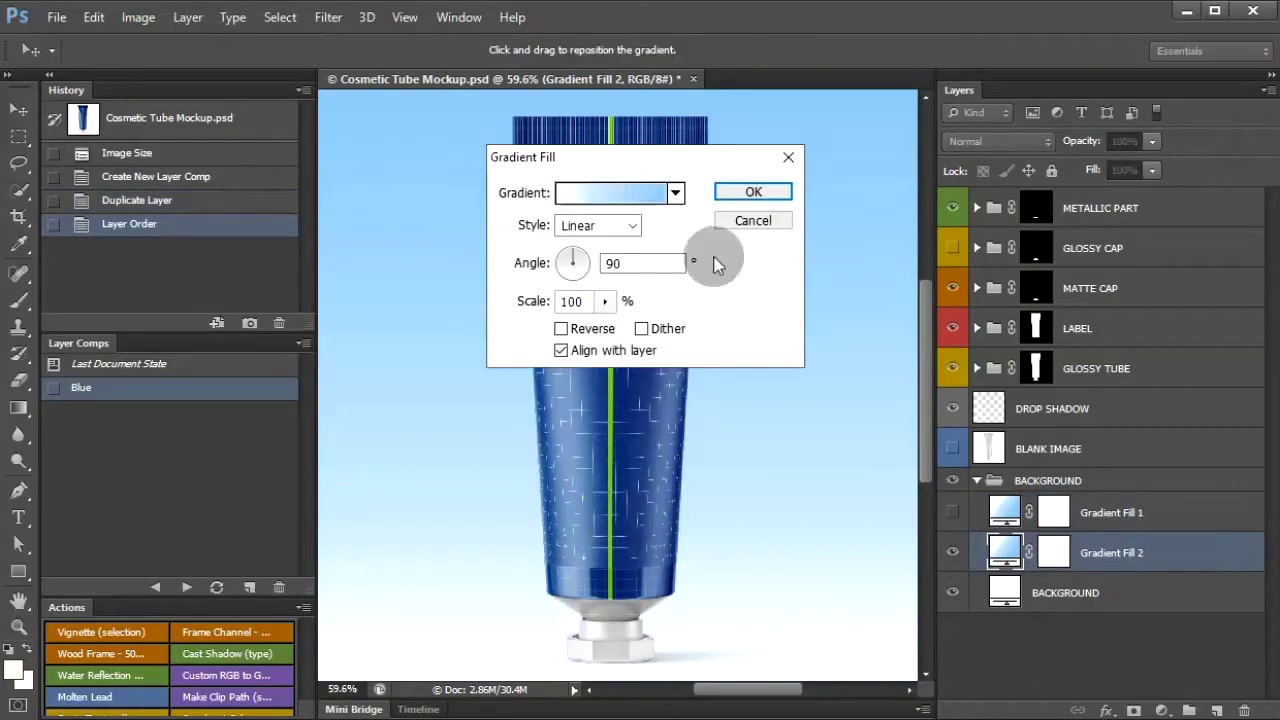
click(648, 190)
click(1184, 372)
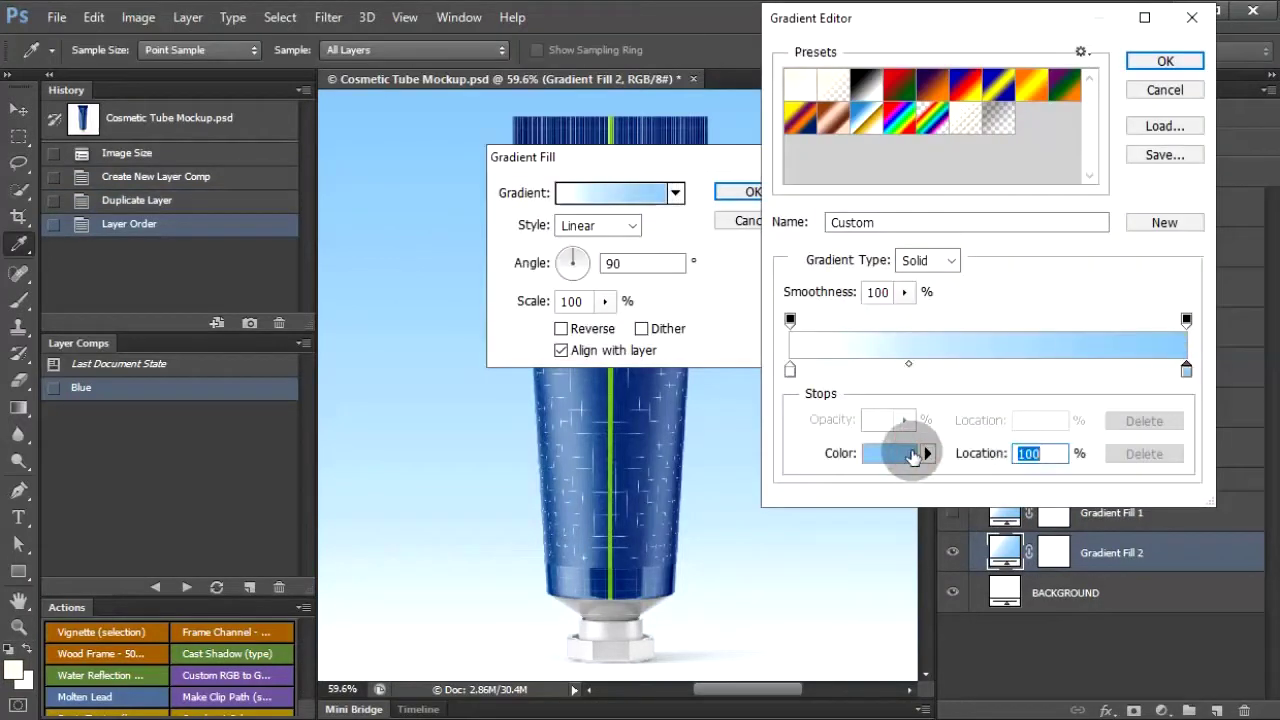
click(900, 453)
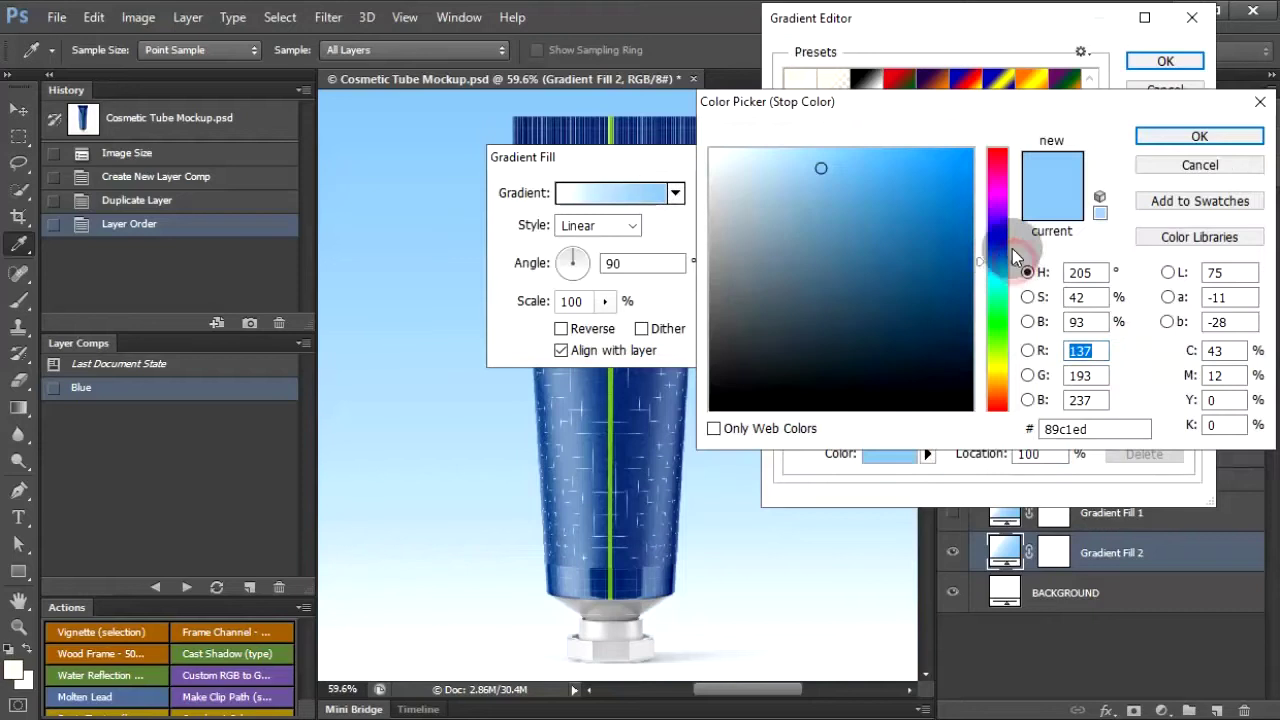
drag(1015, 264, 1015, 226)
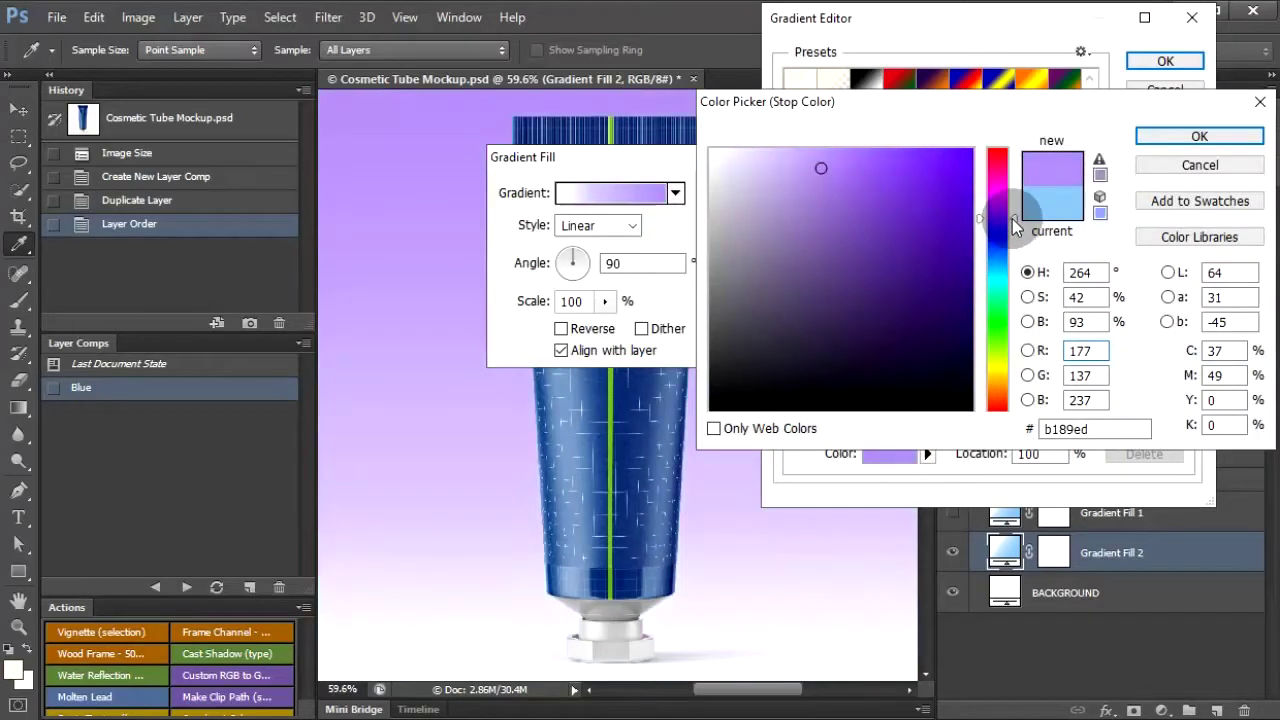
click(1195, 137)
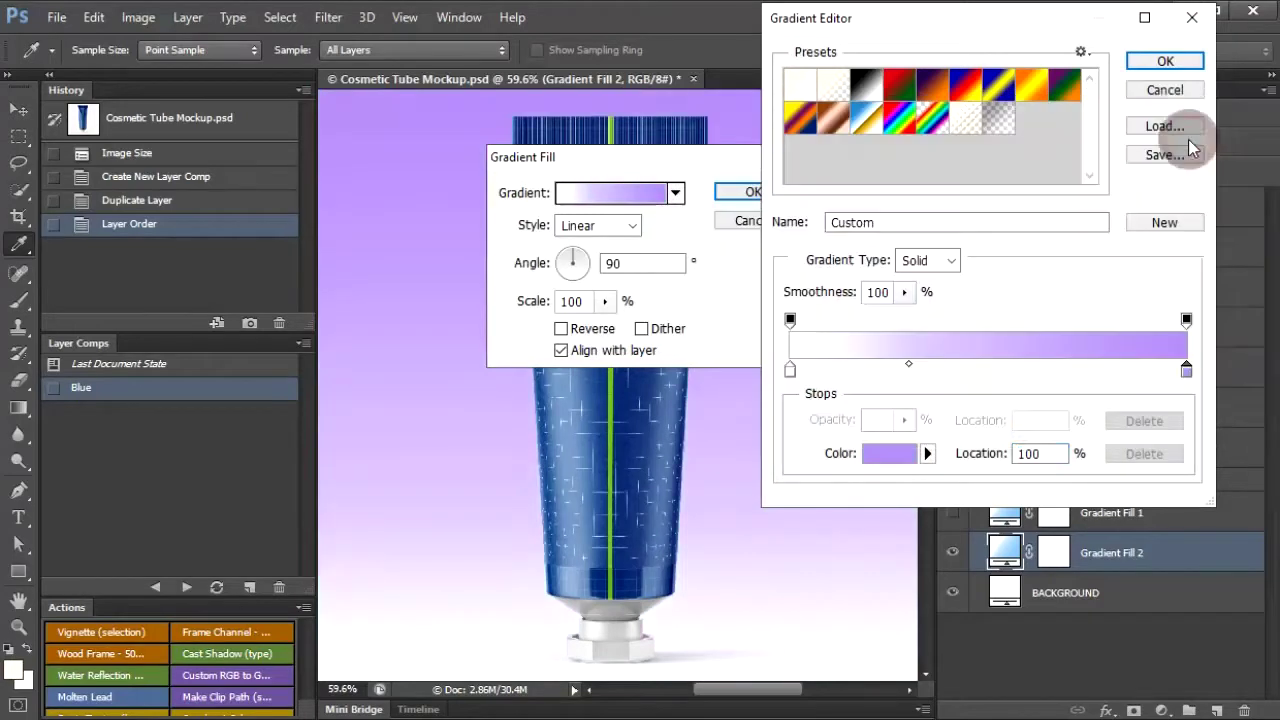
click(1170, 66)
click(751, 191)
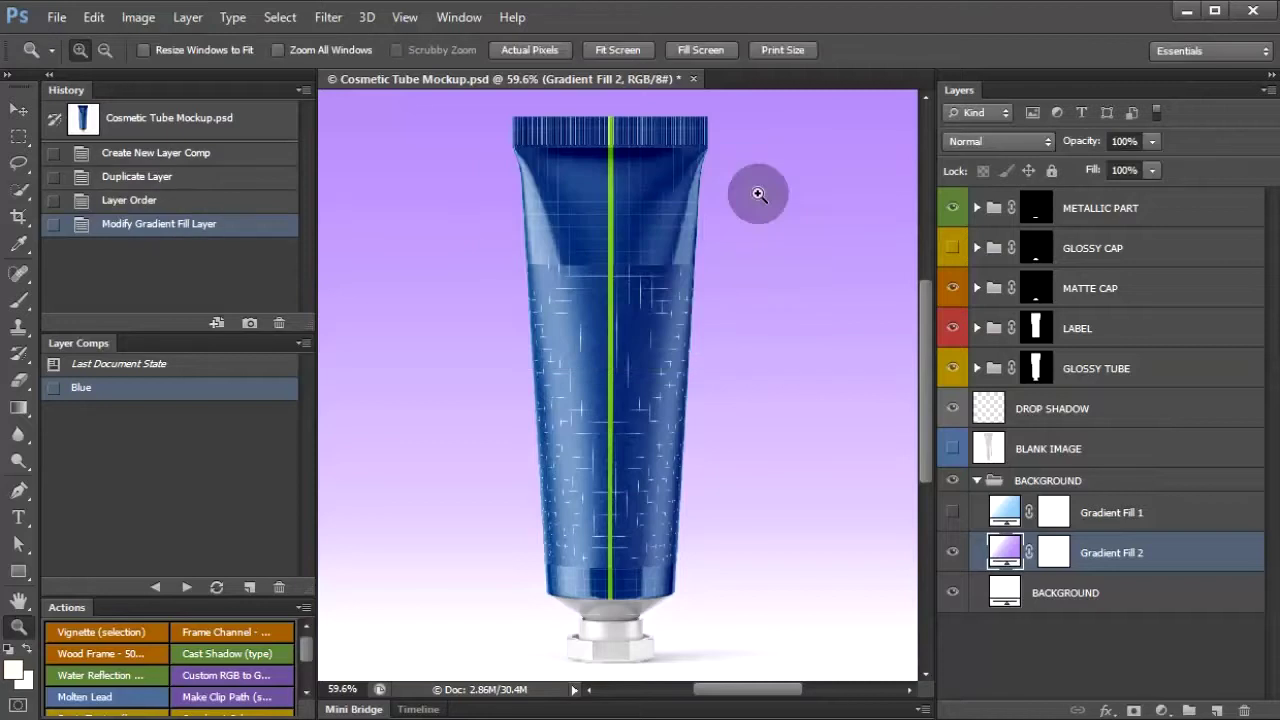
Expand the LABEL and GLOSSY TUBE groups and duplicate the TUBE COLOR 1 layer as Violet
click(977, 328)
scroll(980, 337, down, 2)
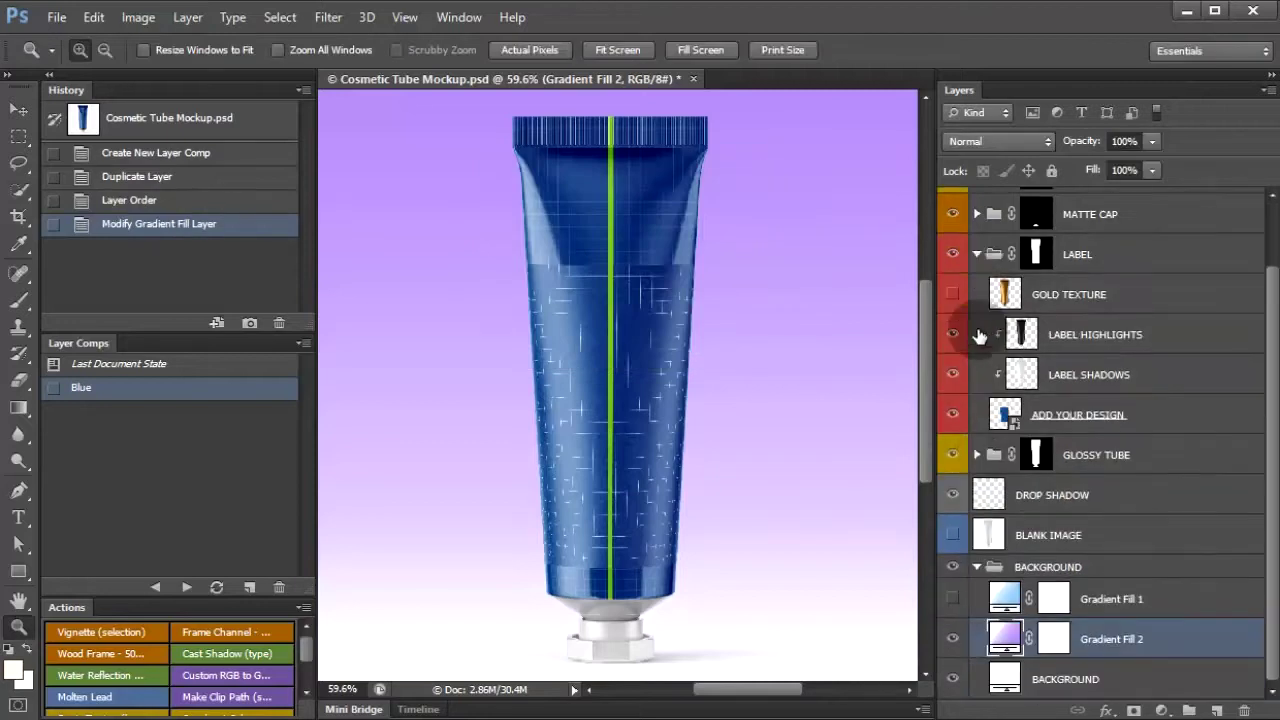
click(978, 455)
scroll(981, 461, down, 5)
scroll(981, 462, down, 2)
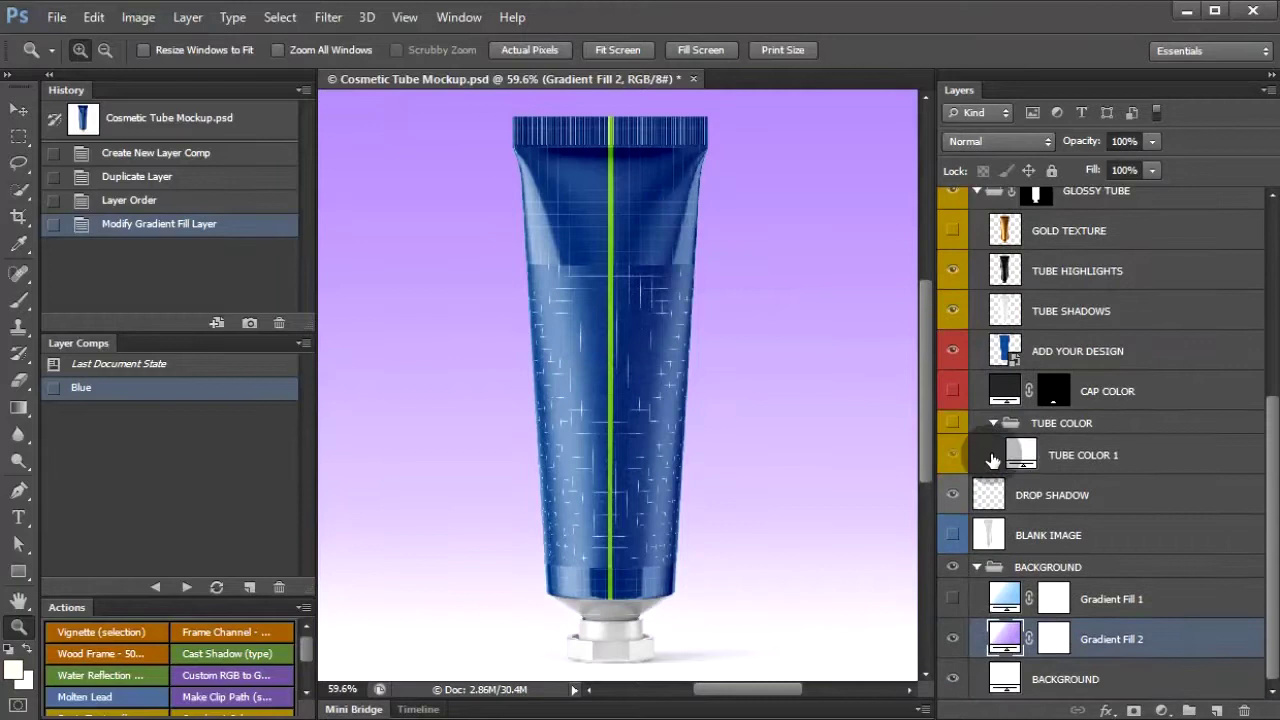
click(1155, 458)
right_click(1155, 458)
click(811, 150)
text(Violet)
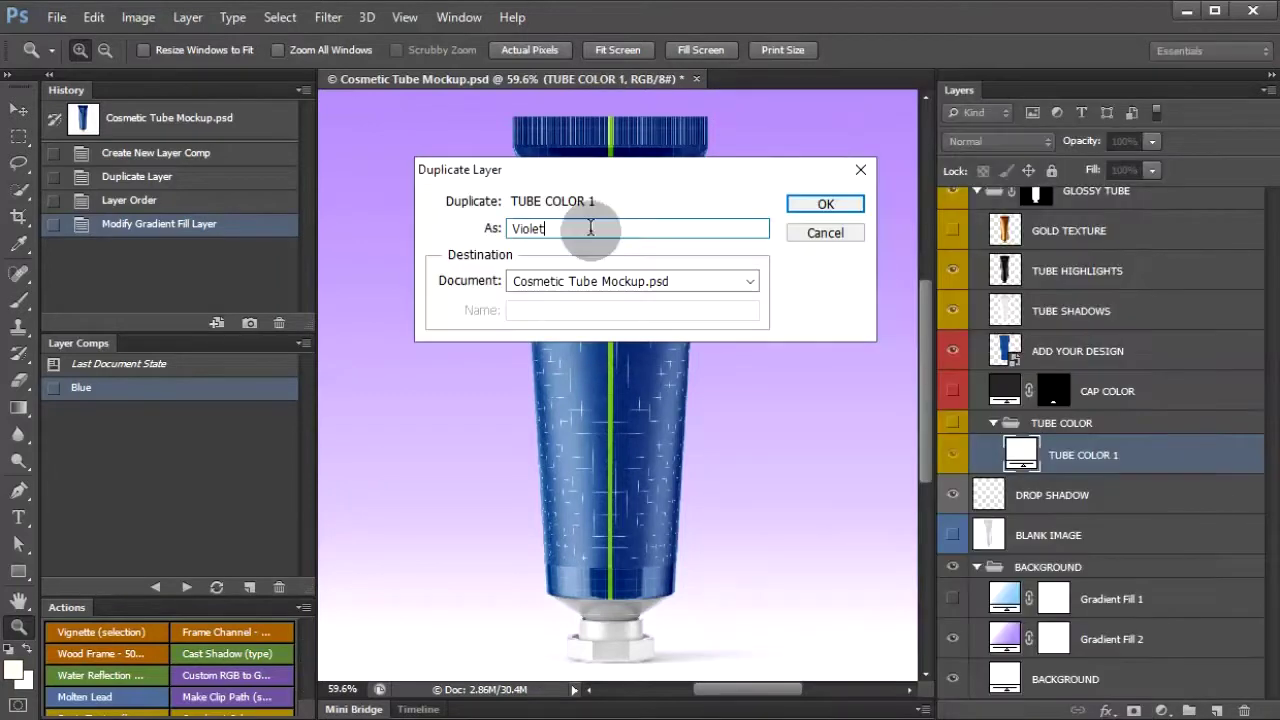
click(839, 216)
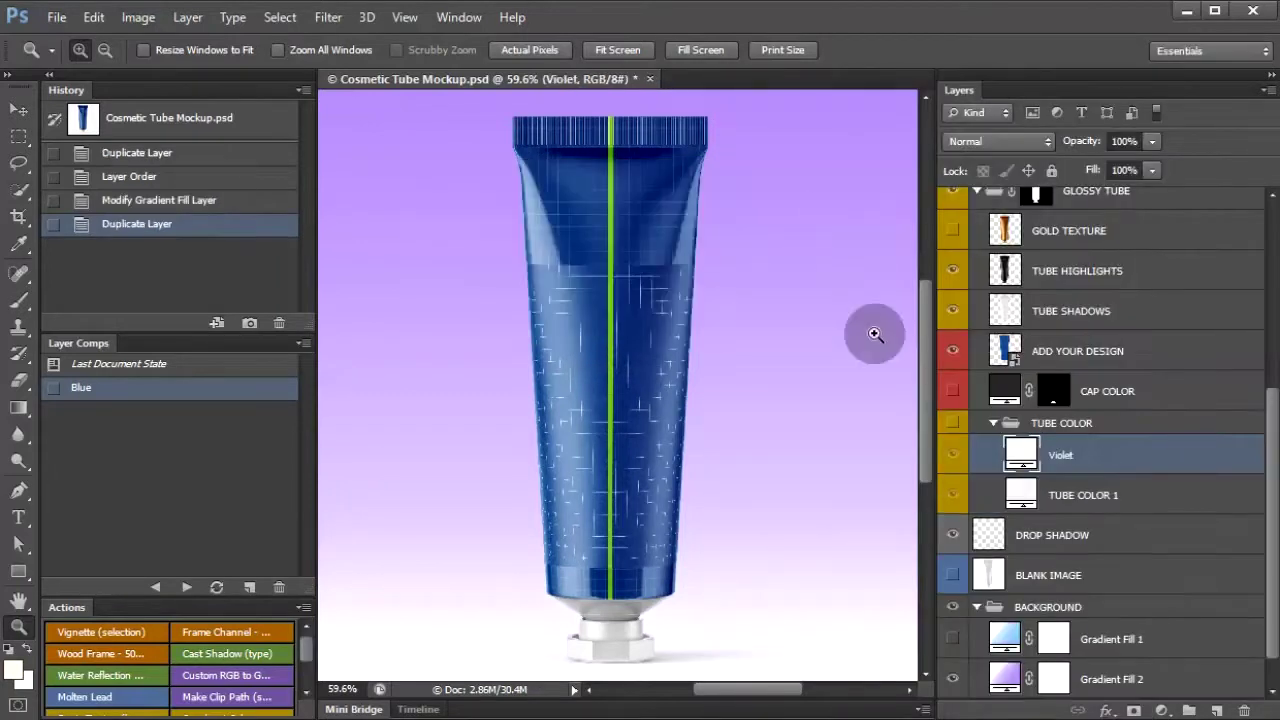
Set the Violet layer's fill colour to a deep purple, about #8a38b0
double_click(1020, 458)
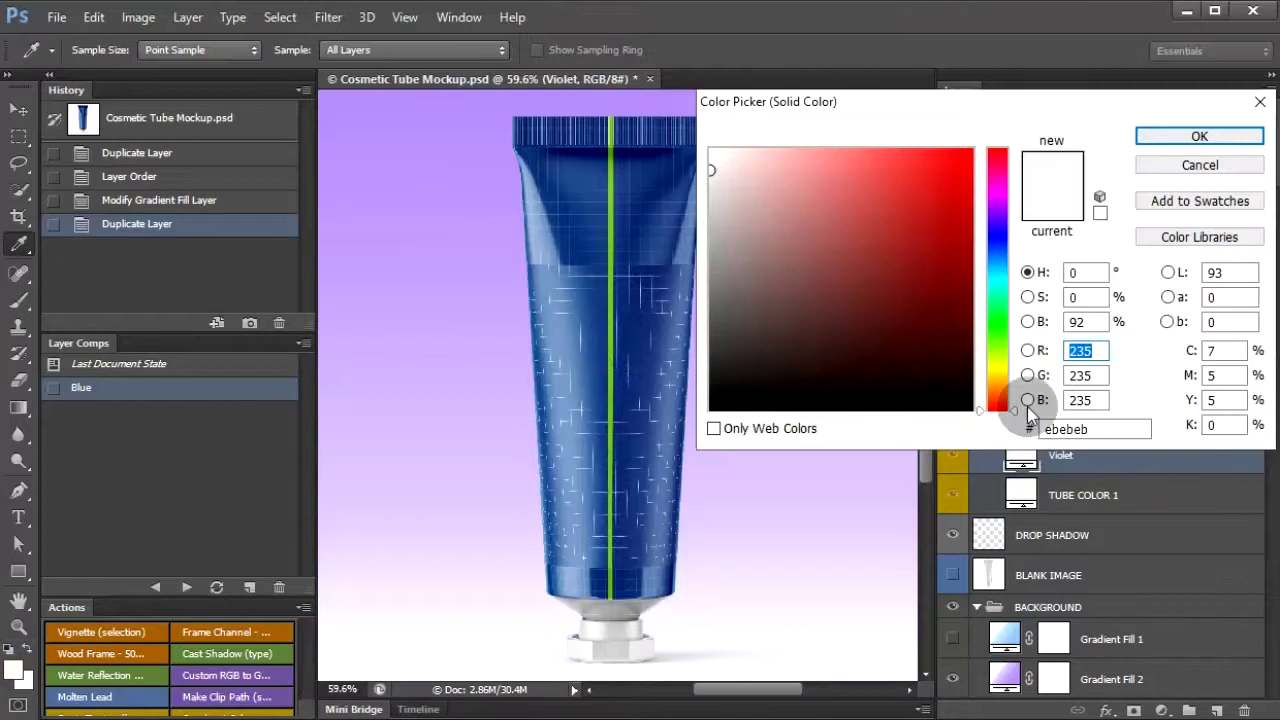
click(997, 207)
click(914, 194)
drag(915, 192, 887, 229)
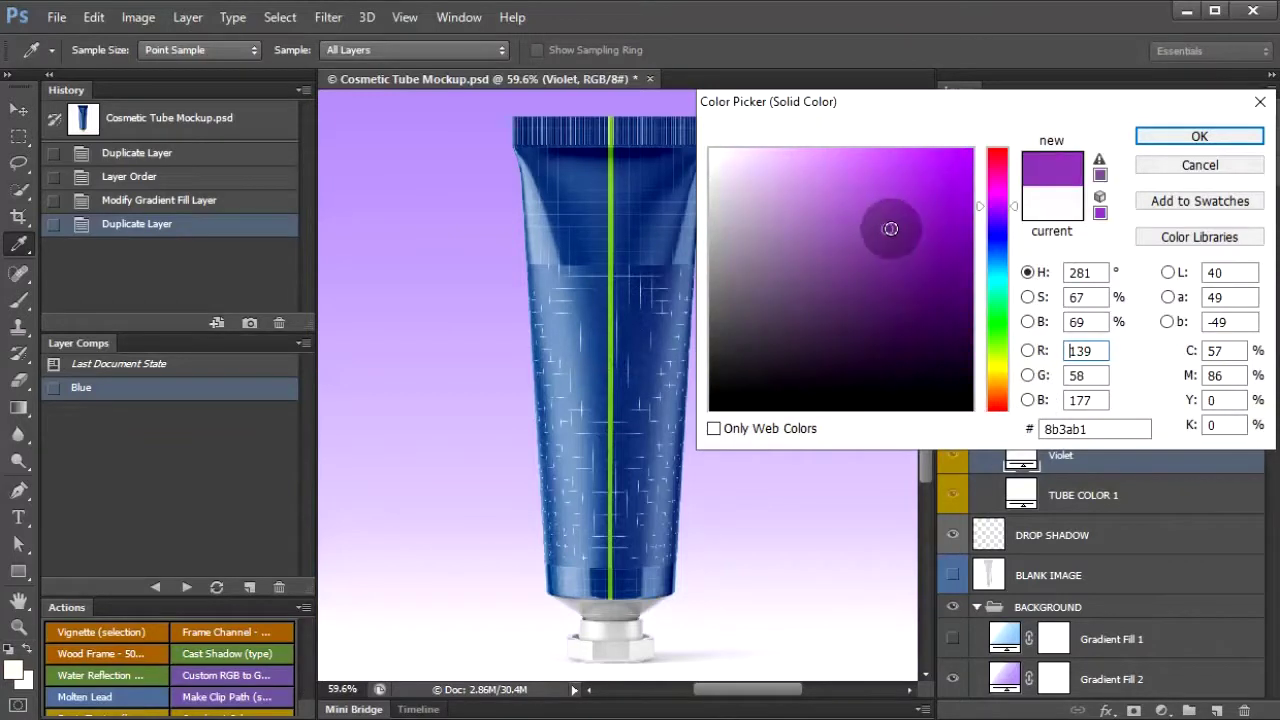
click(1219, 138)
Show the TUBE COLOR group in place of the tube's ADD YOUR DESIGN layer, and move Violet below a hidden TUBE COLOR 1
key(z)
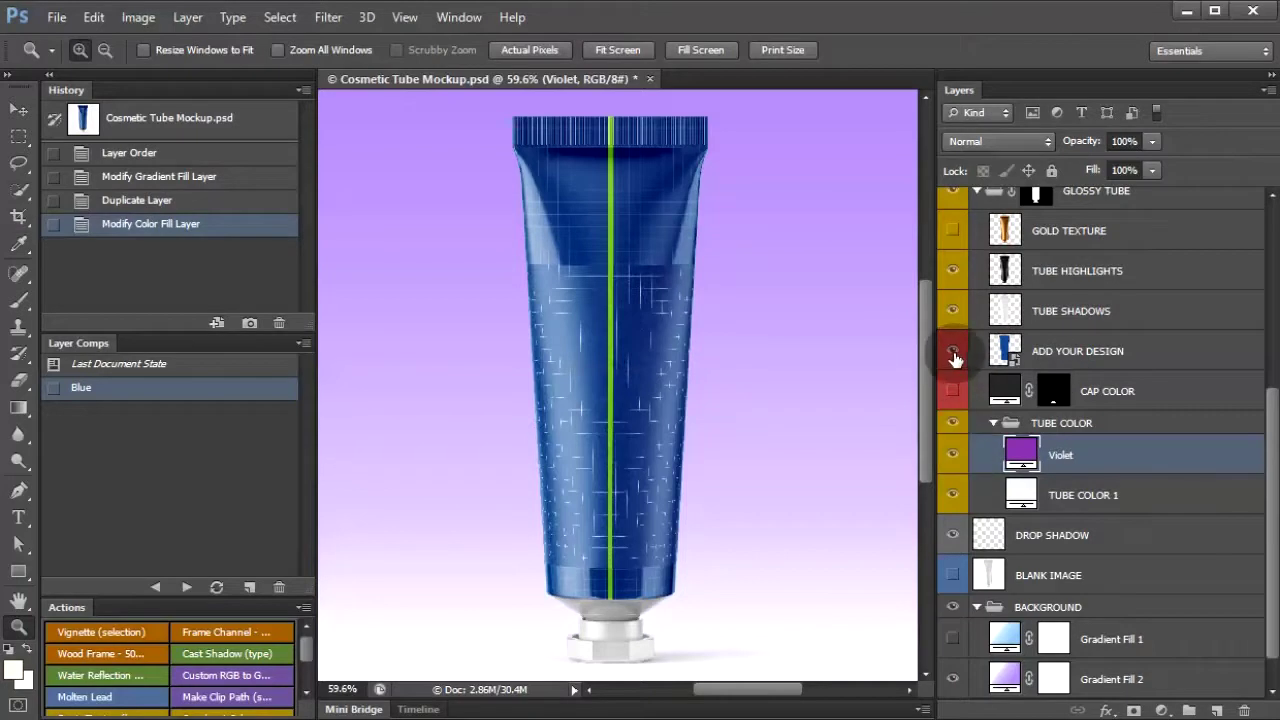
drag(1020, 455, 1015, 512)
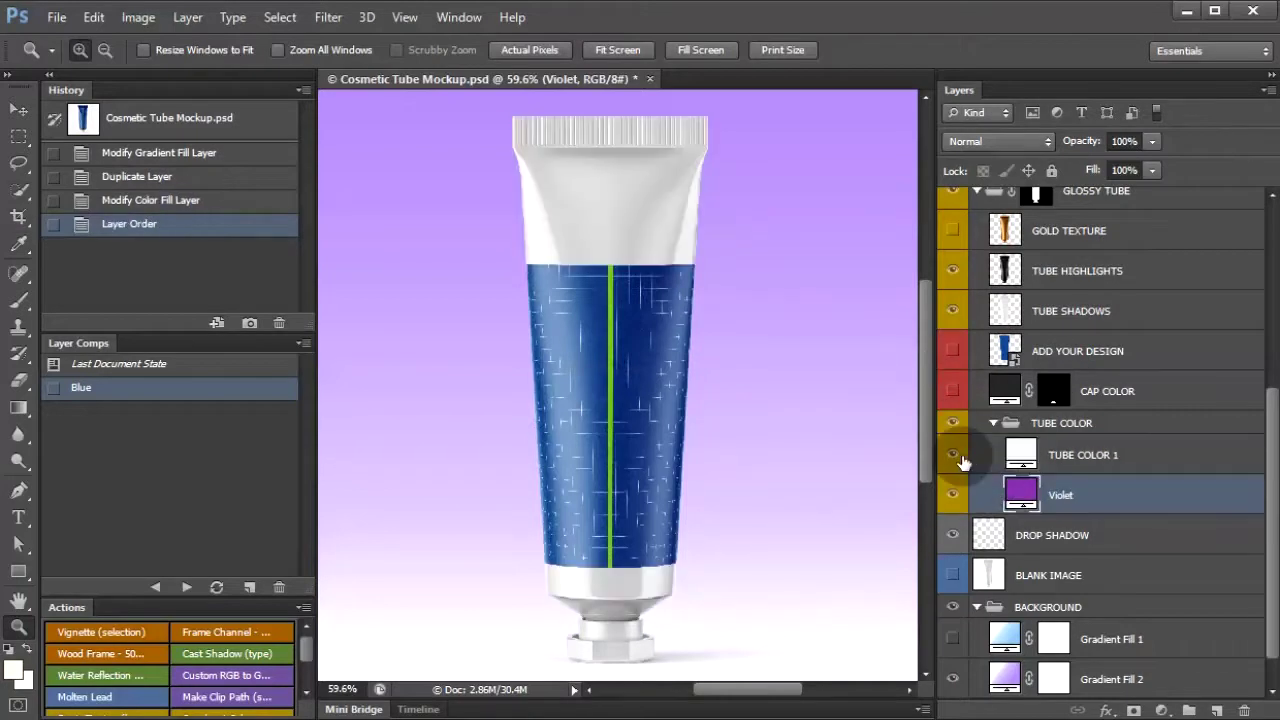
click(958, 457)
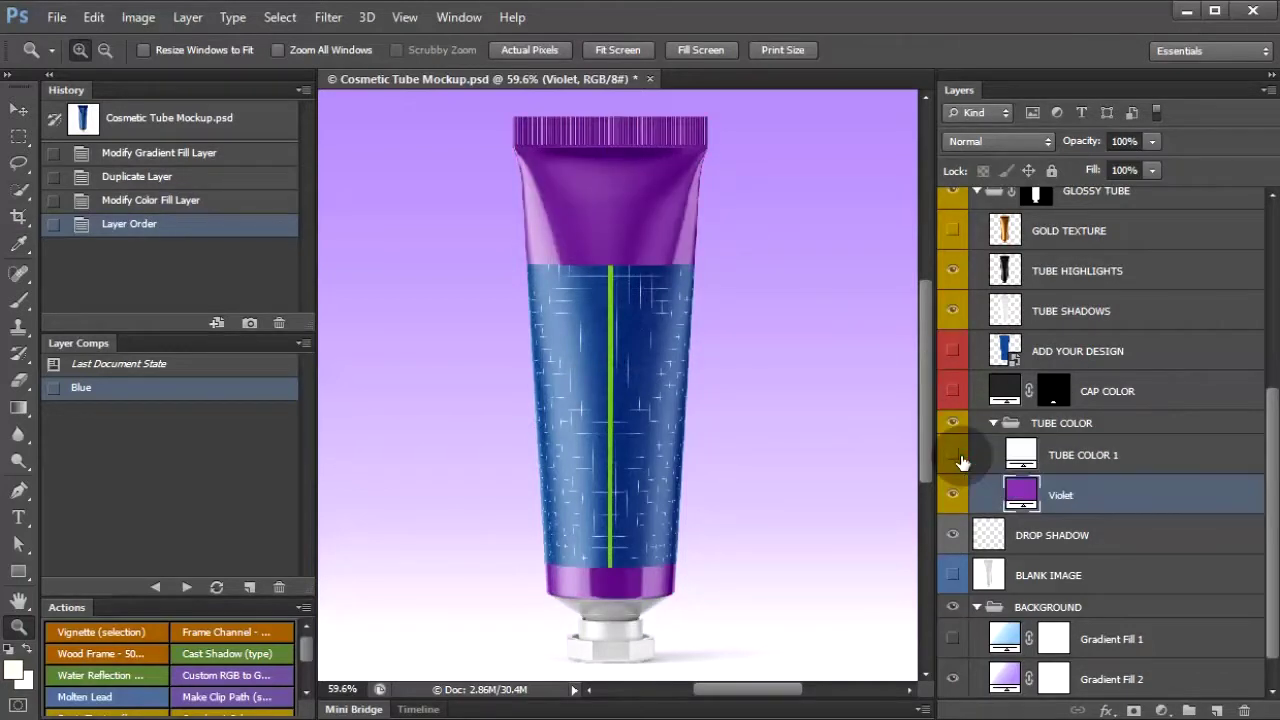
Save the violet version as a new layer comp named Violet, recording layer visibility only
click(249, 587)
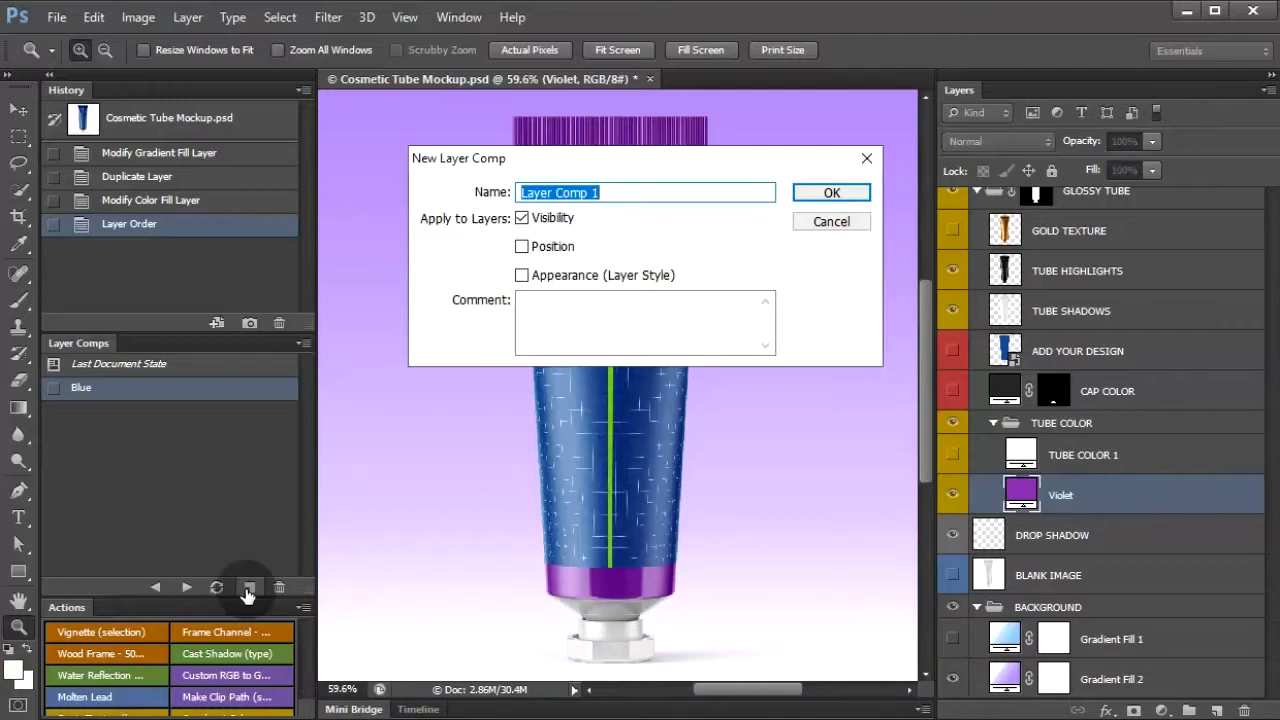
click(831, 193)
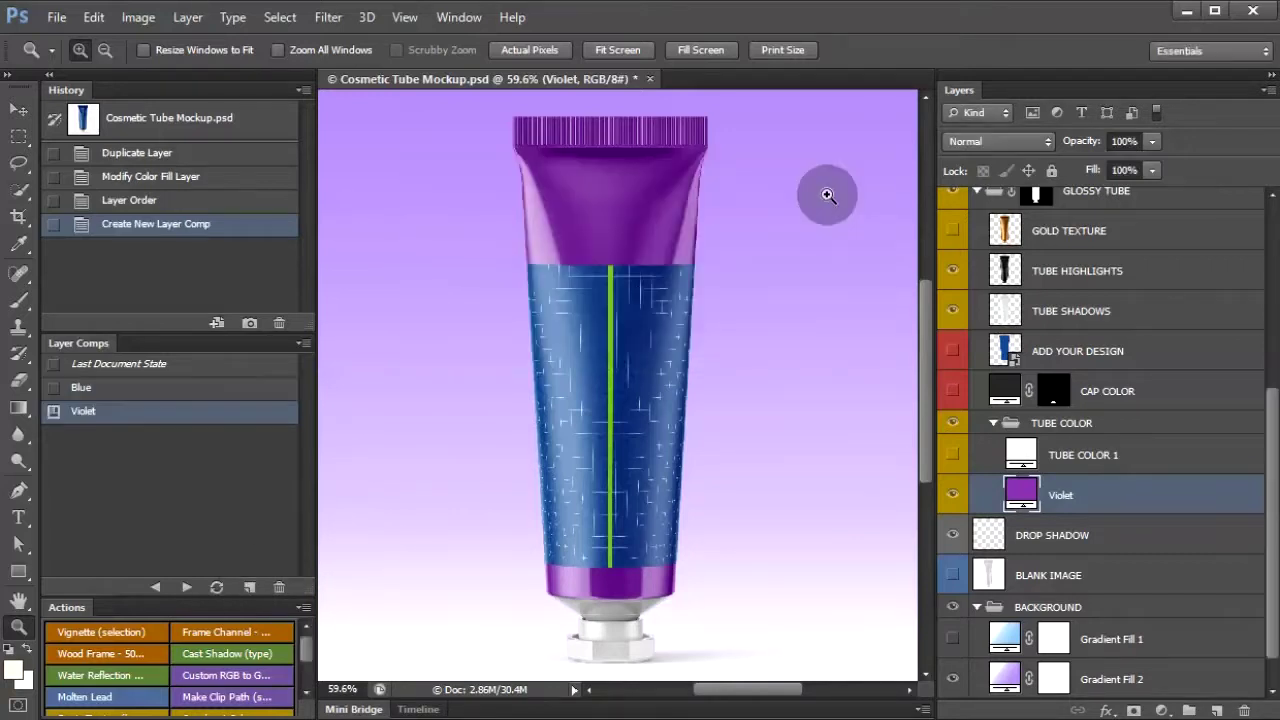
Duplicate the Gradient Fill 2 layer as Gradient Fill 3 and place the copy directly below the original
scroll(1129, 508, down, 1)
right_click(1150, 640)
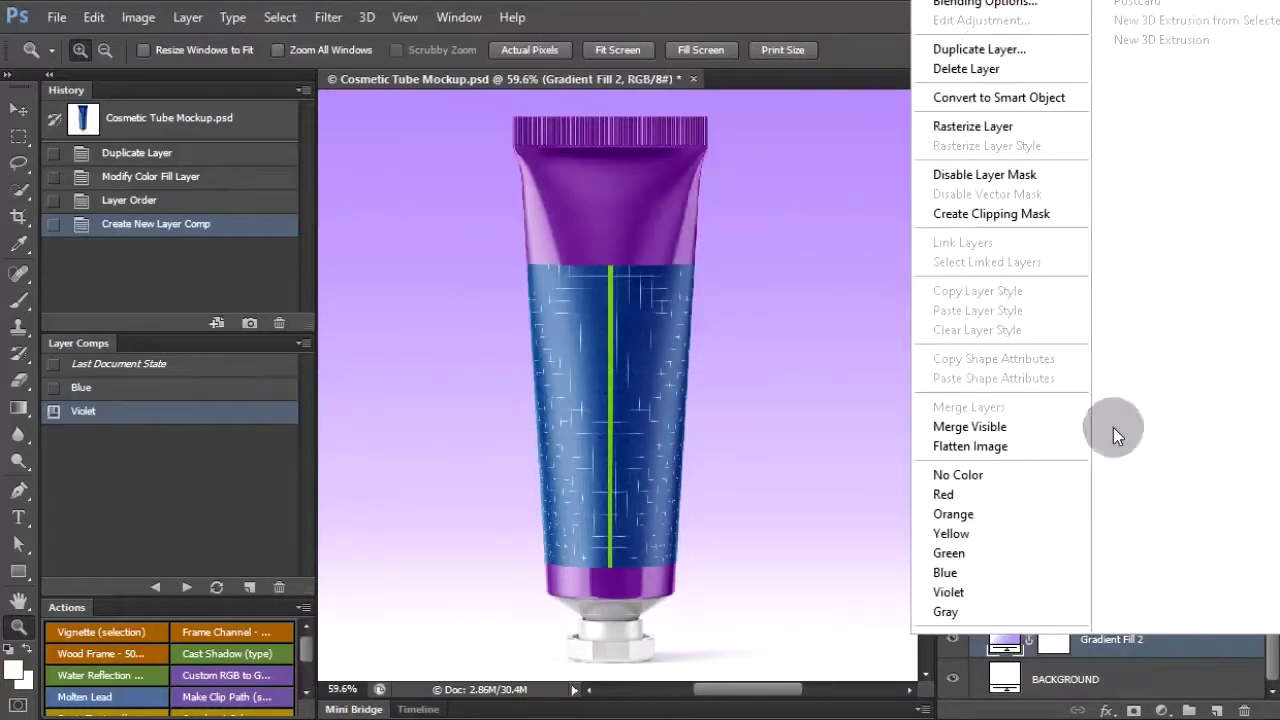
click(988, 50)
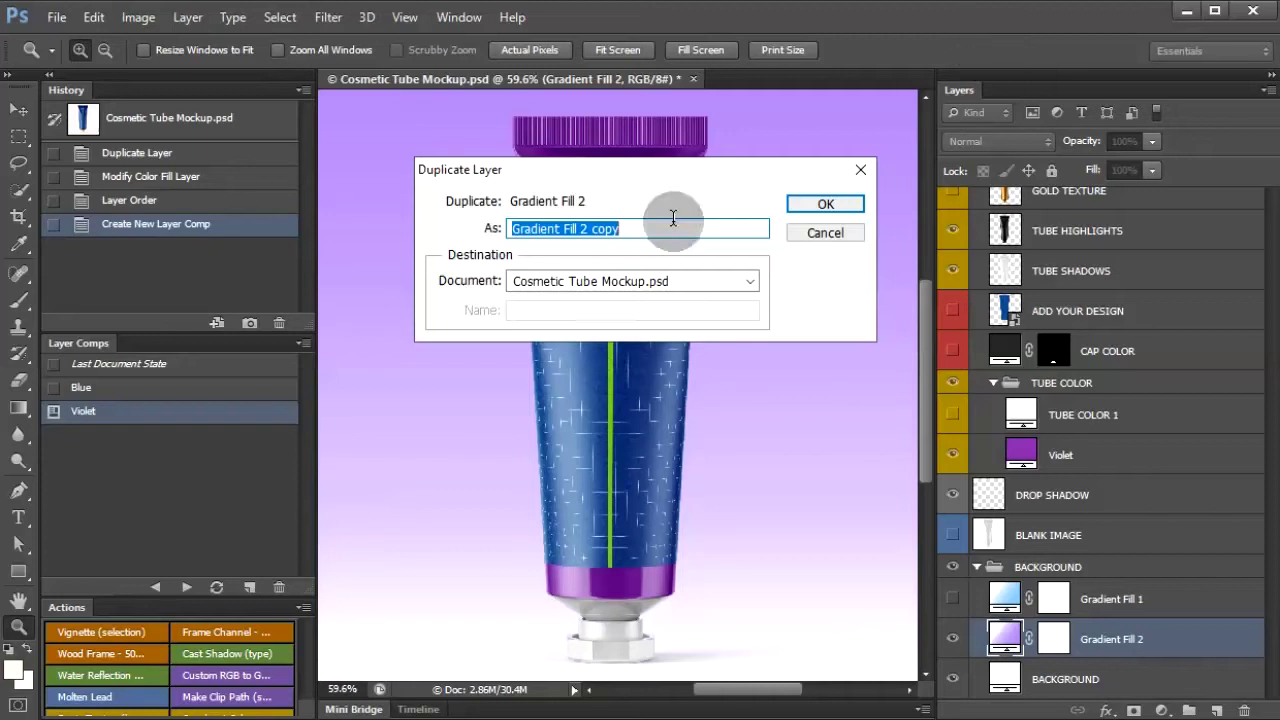
text(Gradient Fill 3)
click(826, 200)
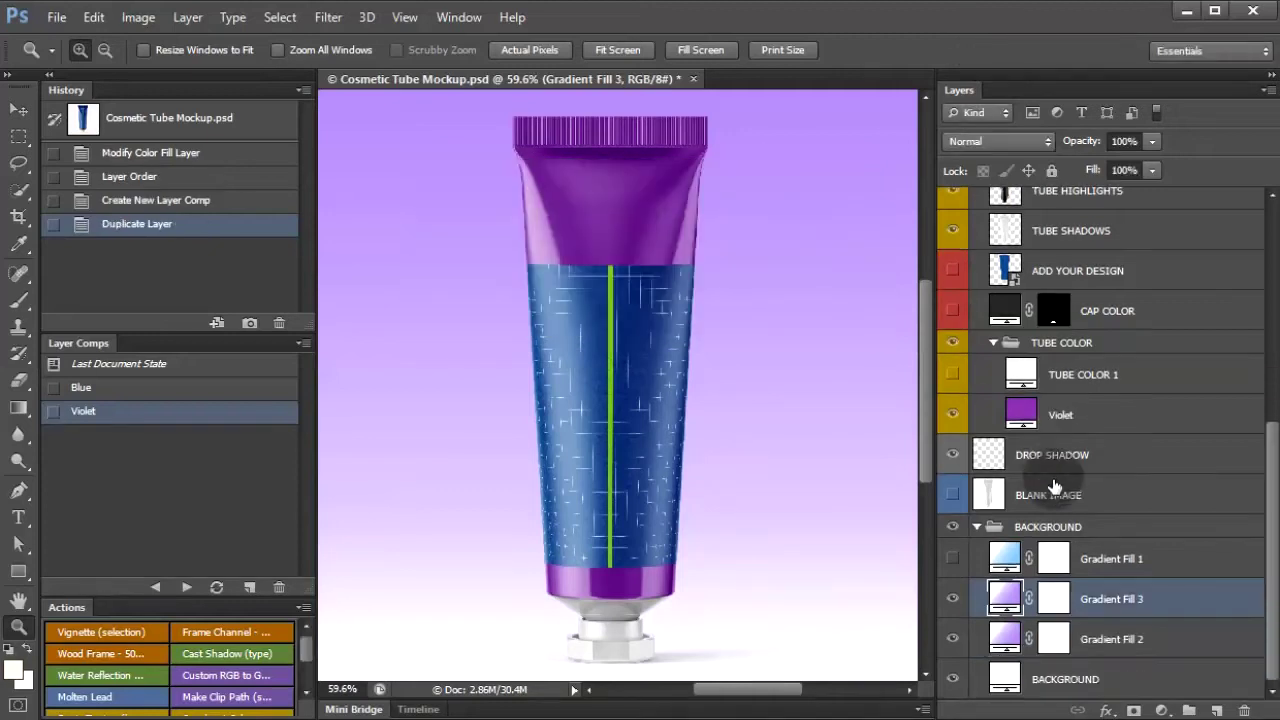
drag(1003, 598, 995, 645)
Hide Gradient Fill 2 and shift the violet end stop of Gradient Fill 3 to a light yellow-orange
click(952, 598)
double_click(1013, 640)
click(645, 192)
click(1186, 370)
click(895, 455)
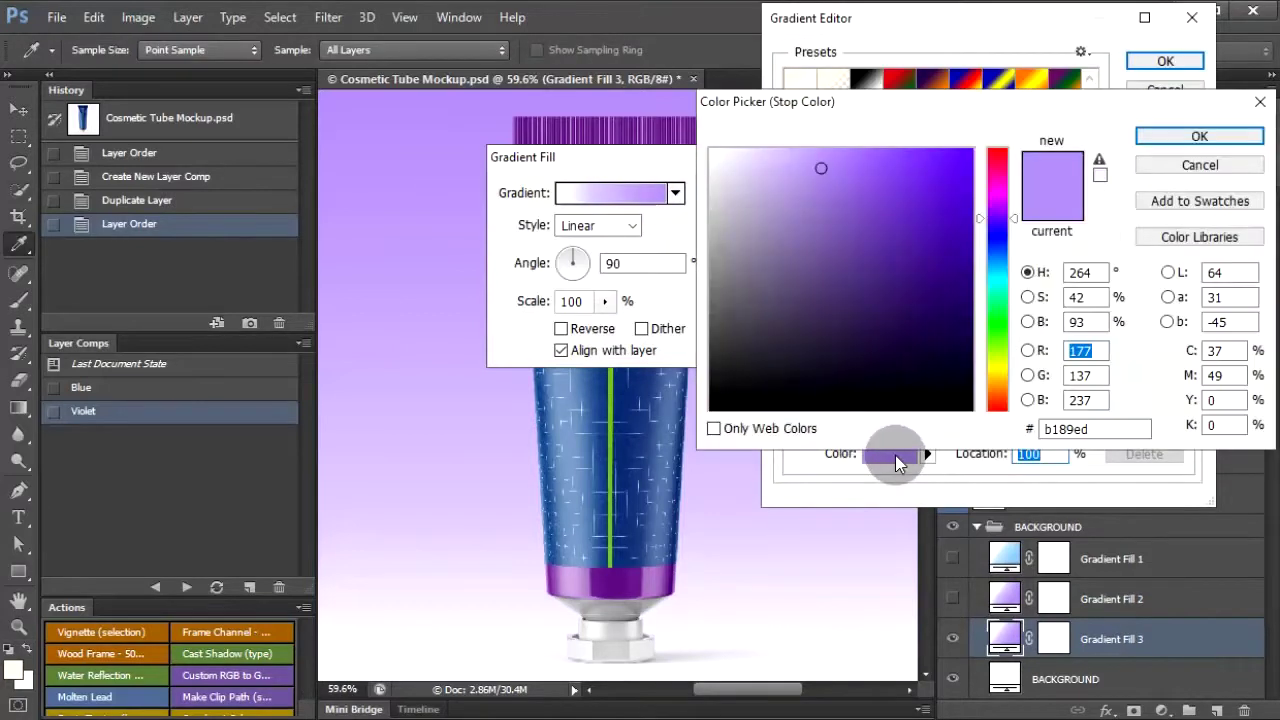
click(997, 386)
drag(997, 393, 1000, 380)
click(1225, 136)
click(1168, 60)
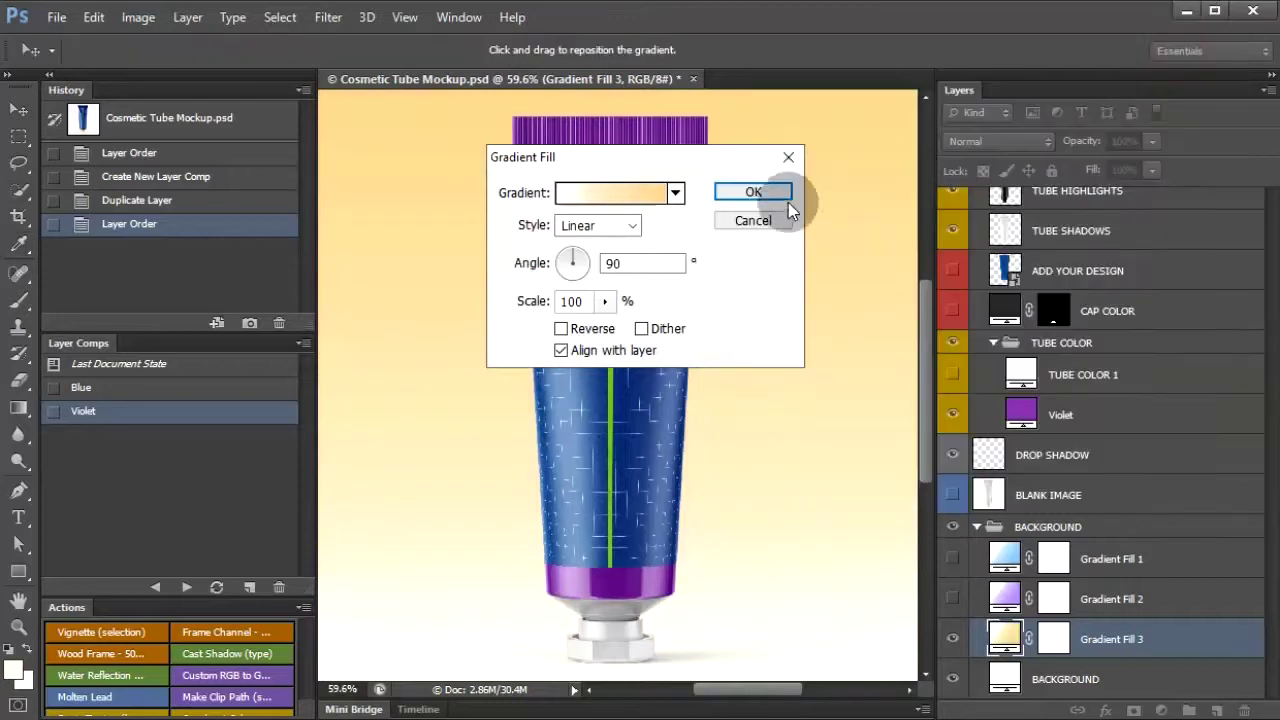
click(783, 192)
Duplicate the Violet tube colour layer as Orange and place the copy below Violet in the TUBE COLOR group
click(1131, 418)
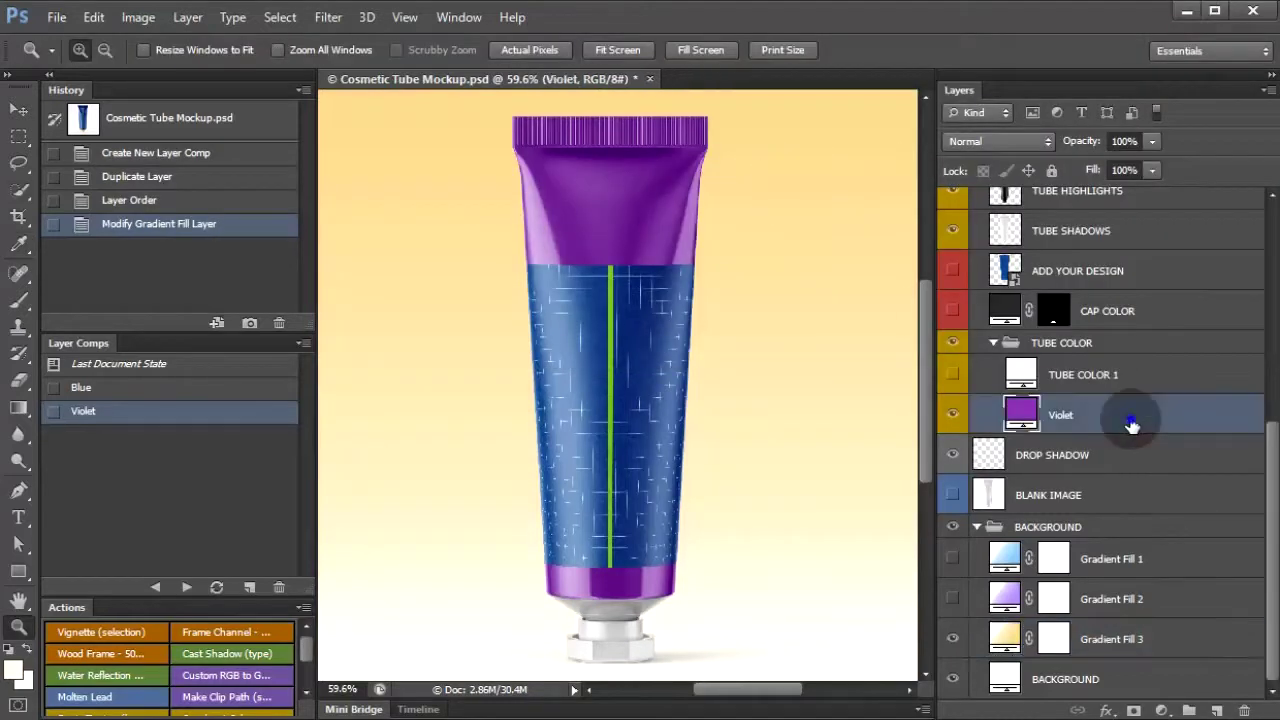
right_click(1132, 420)
click(849, 151)
text(Orange)
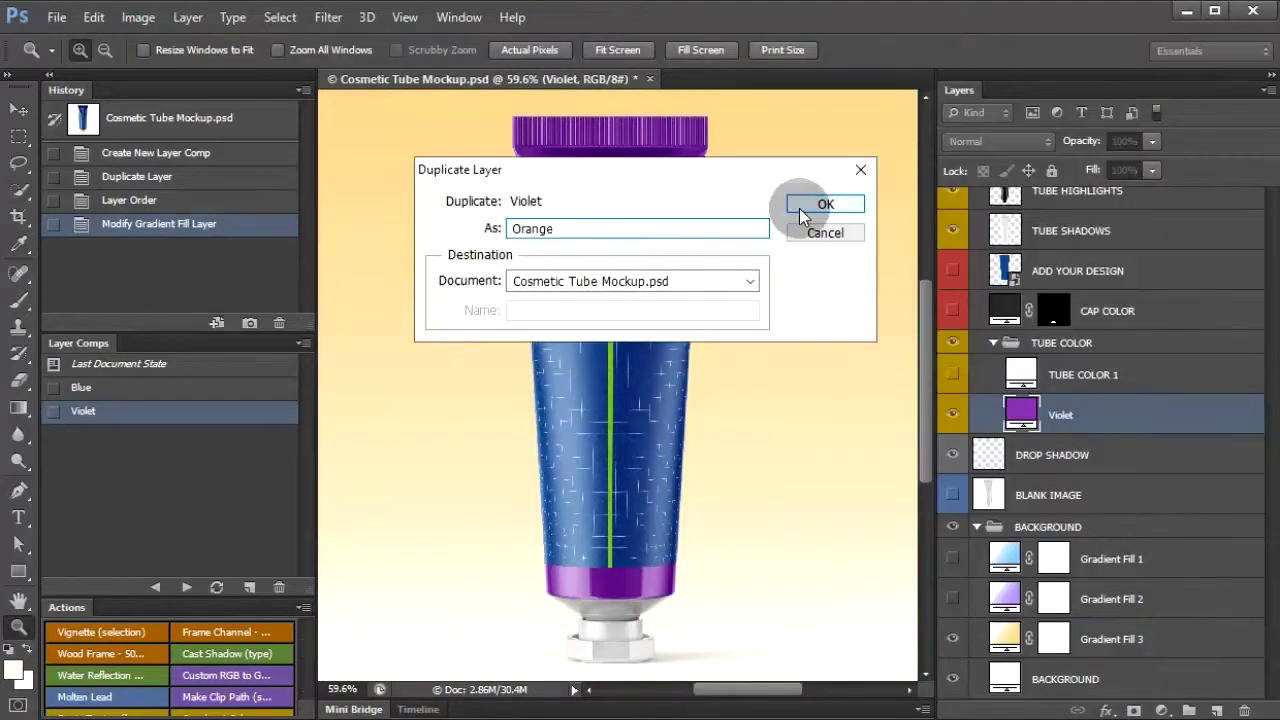
click(801, 206)
drag(1020, 408, 1108, 462)
Hide the Violet layer and set the Orange layer's fill to a bright orange with a hue of about 28°
click(951, 416)
double_click(1021, 452)
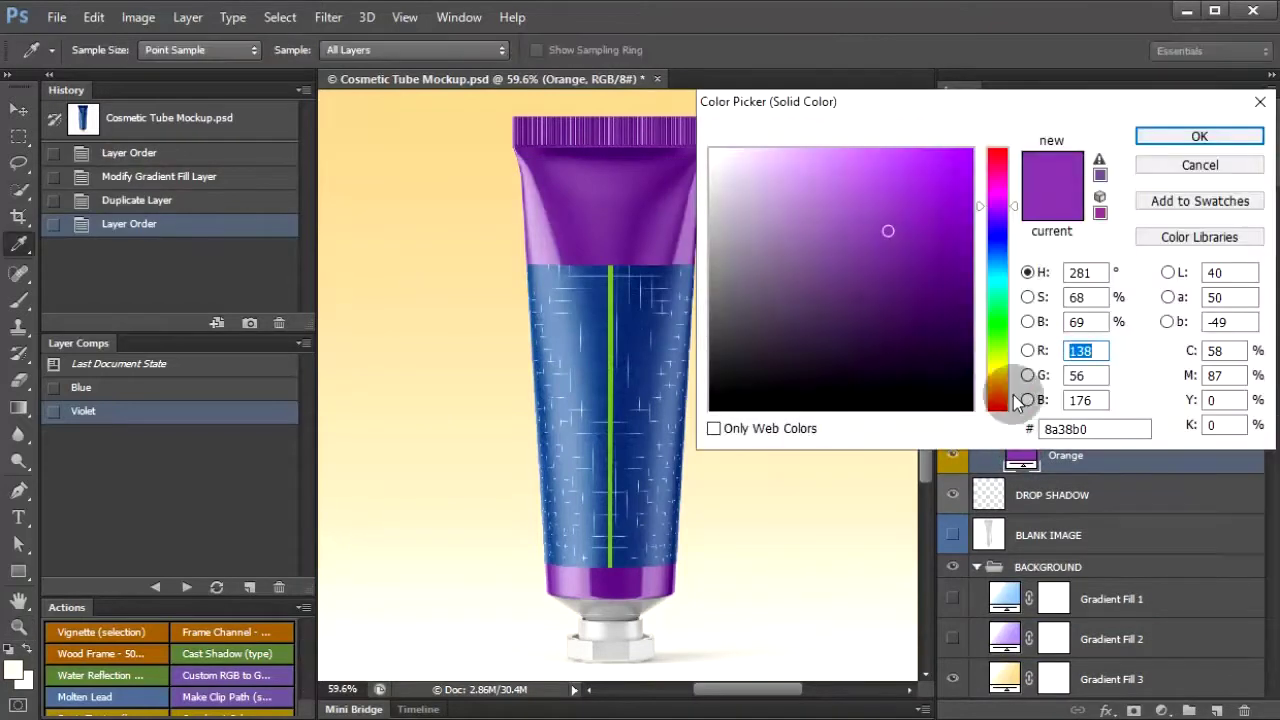
drag(1003, 383, 1005, 392)
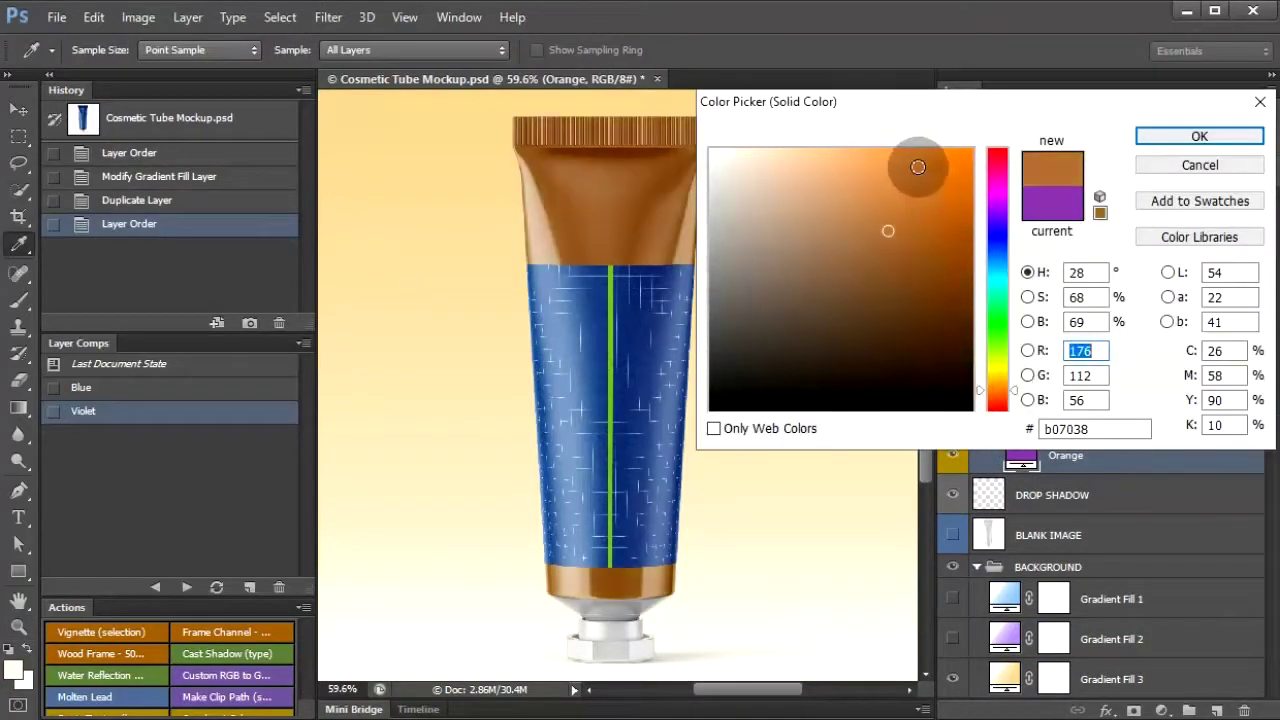
mouse_move(909, 163)
mouse_down()
mouse_move(894, 171)
mouse_move(929, 163)
mouse_move(907, 181)
mouse_up()
click(1160, 136)
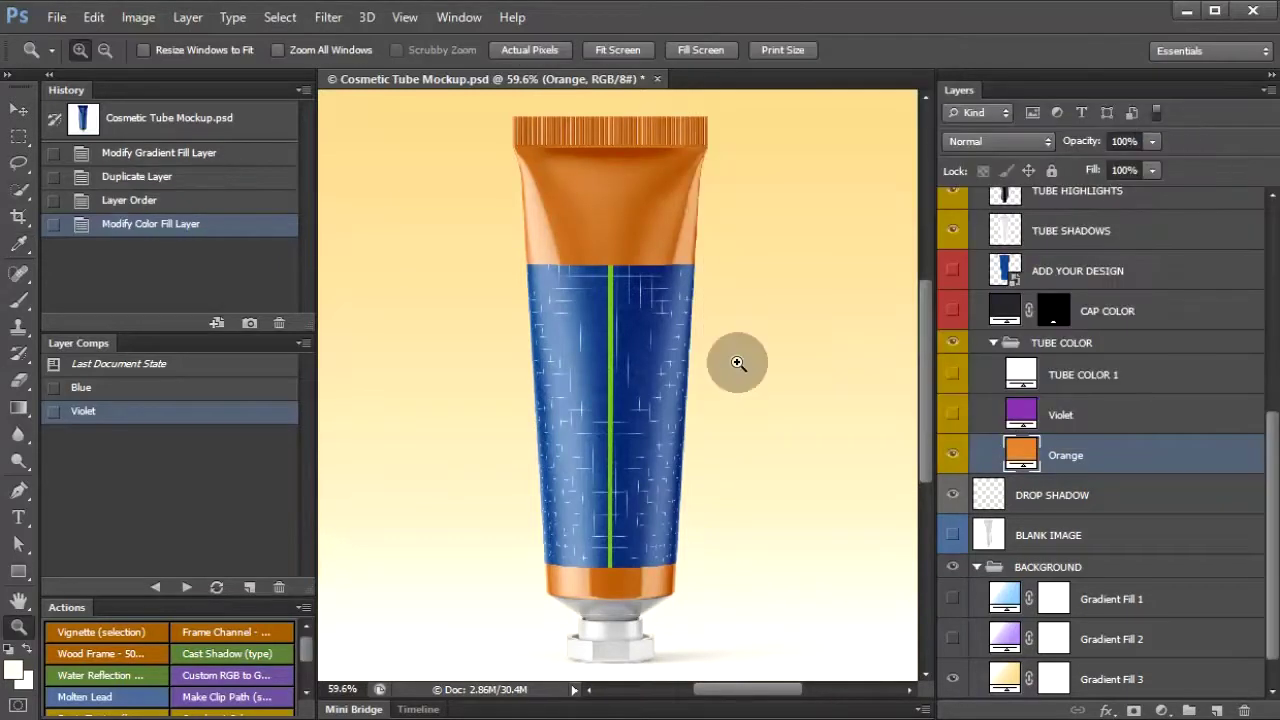
Save the orange version as a new layer comp named Orange, recording layer visibility only
click(250, 588)
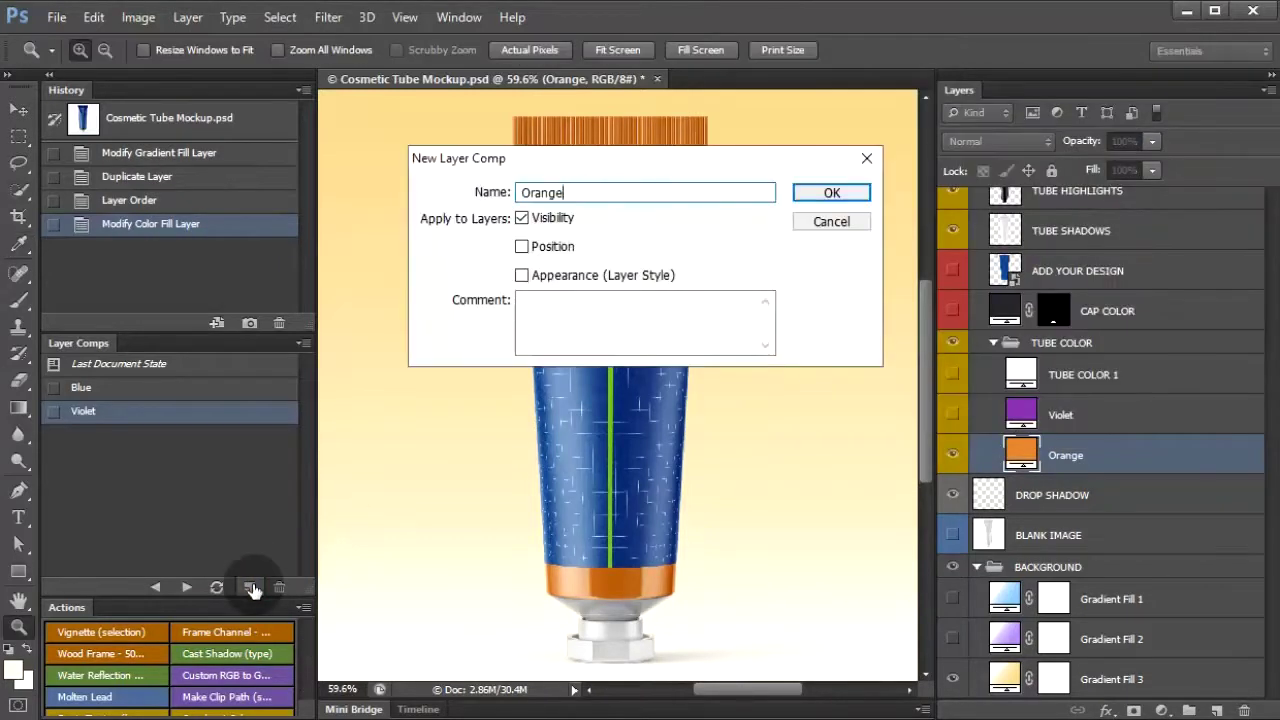
click(831, 193)
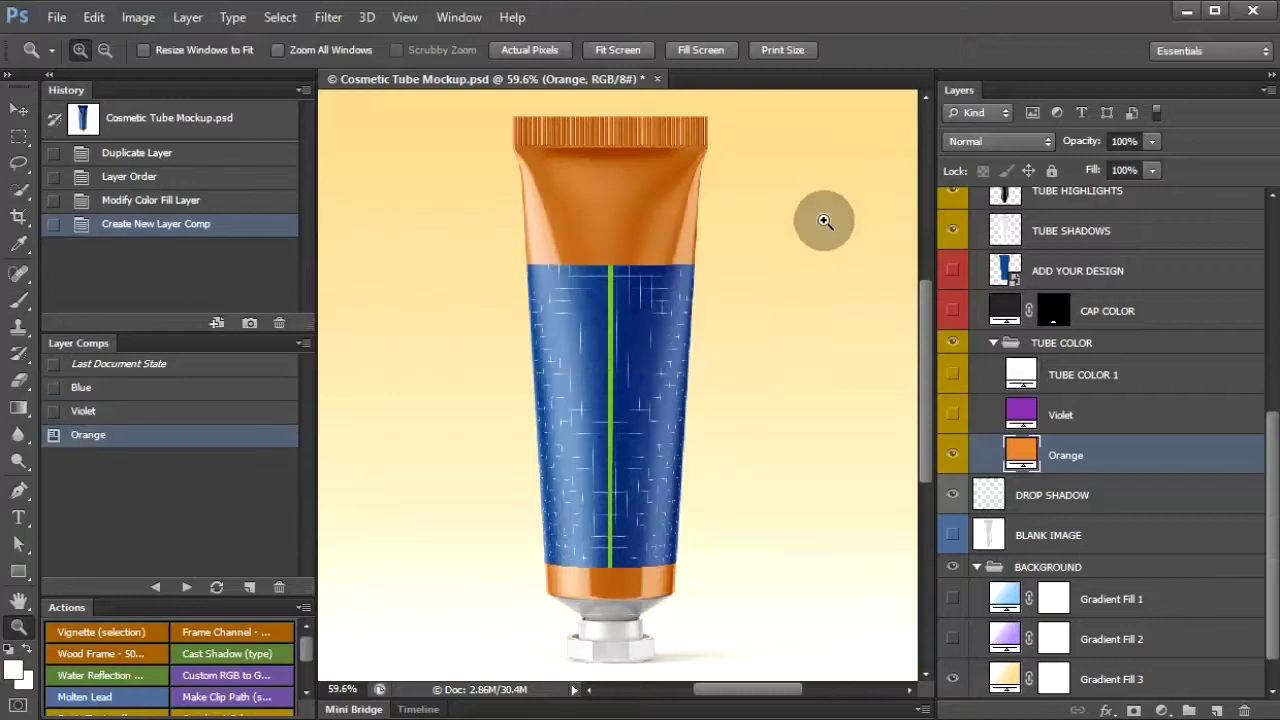
Duplicate the Gradient Fill 3 layer as Gradient Fill 4 and place the copy directly below the original
scroll(1223, 600, down, 1)
click(1200, 636)
right_click(1200, 636)
click(1015, 50)
text(Gradient Fill 4)
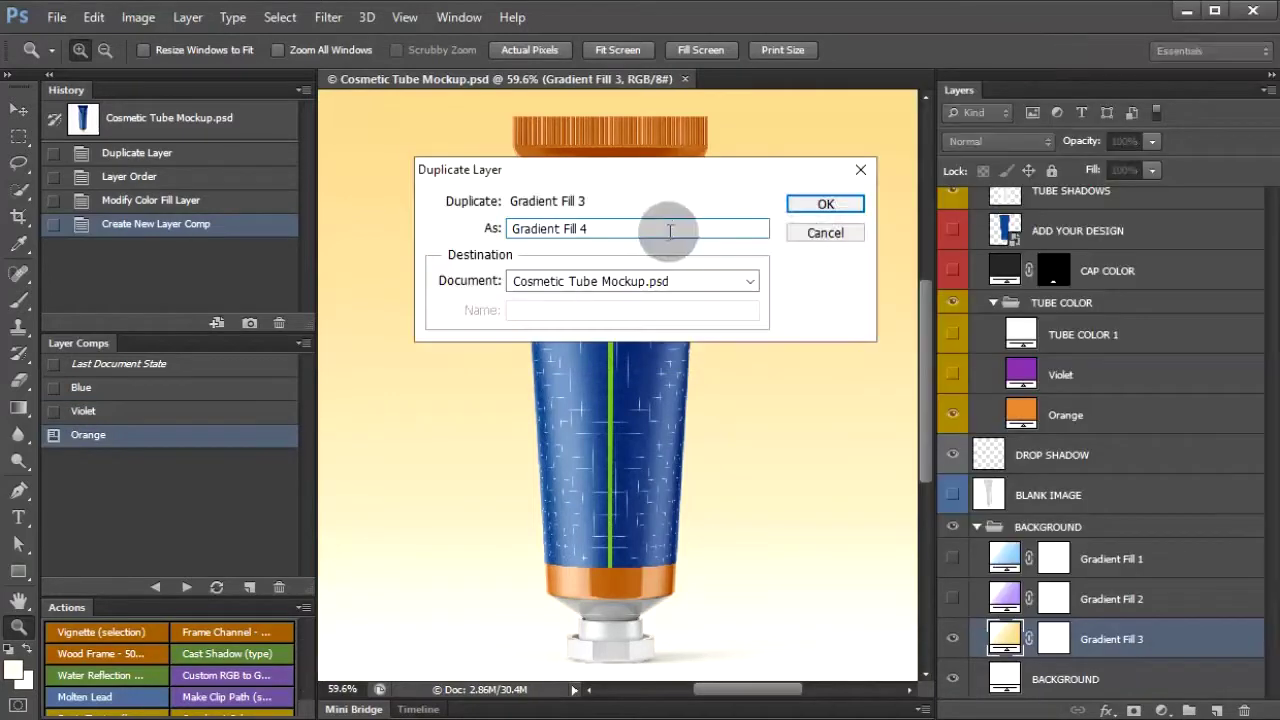
click(826, 203)
drag(1180, 634, 1171, 672)
scroll(1171, 672, down, 1)
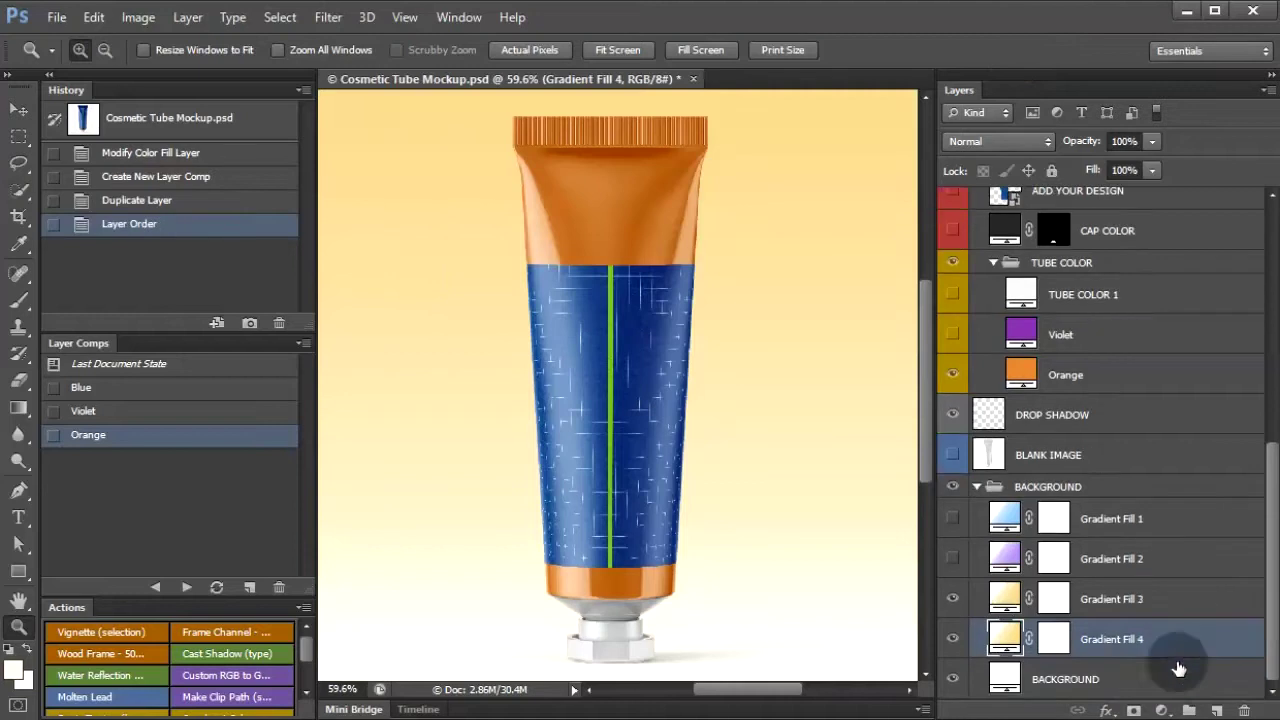
Change the end colour stop of the Gradient Fill 4 background layer to a light green, #8fc78b
double_click(1000, 636)
click(618, 192)
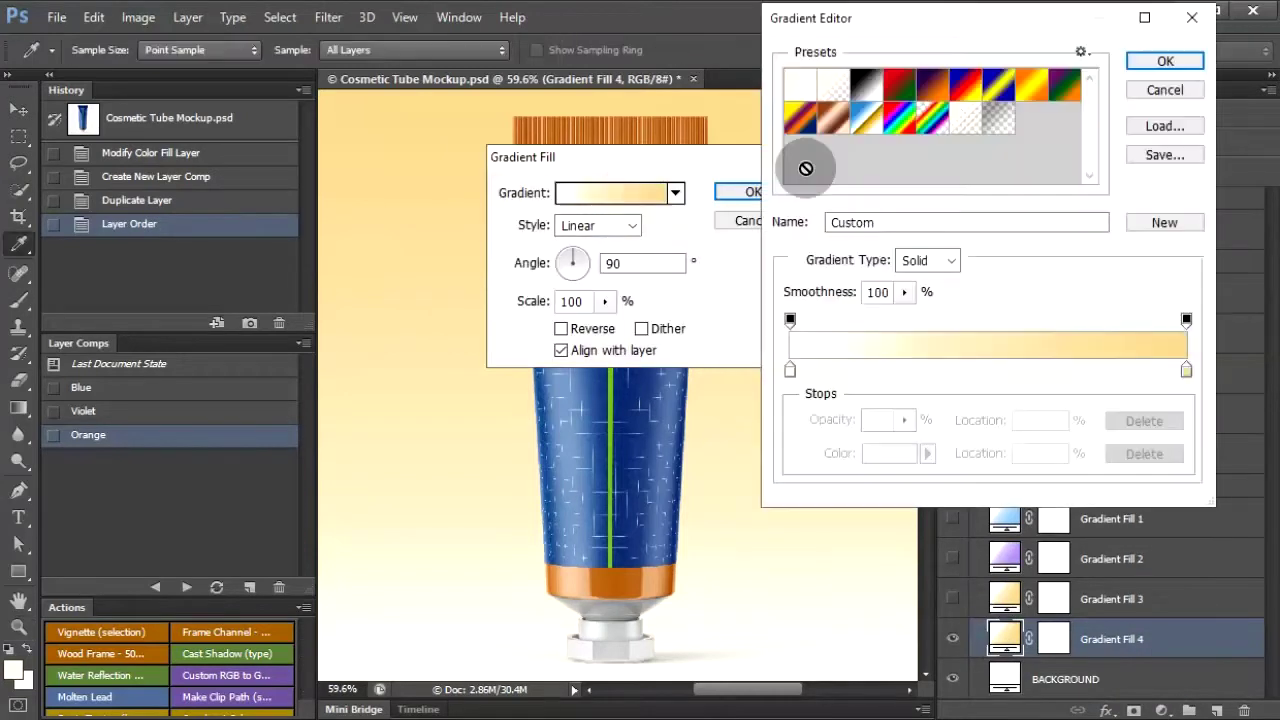
click(1186, 370)
click(878, 455)
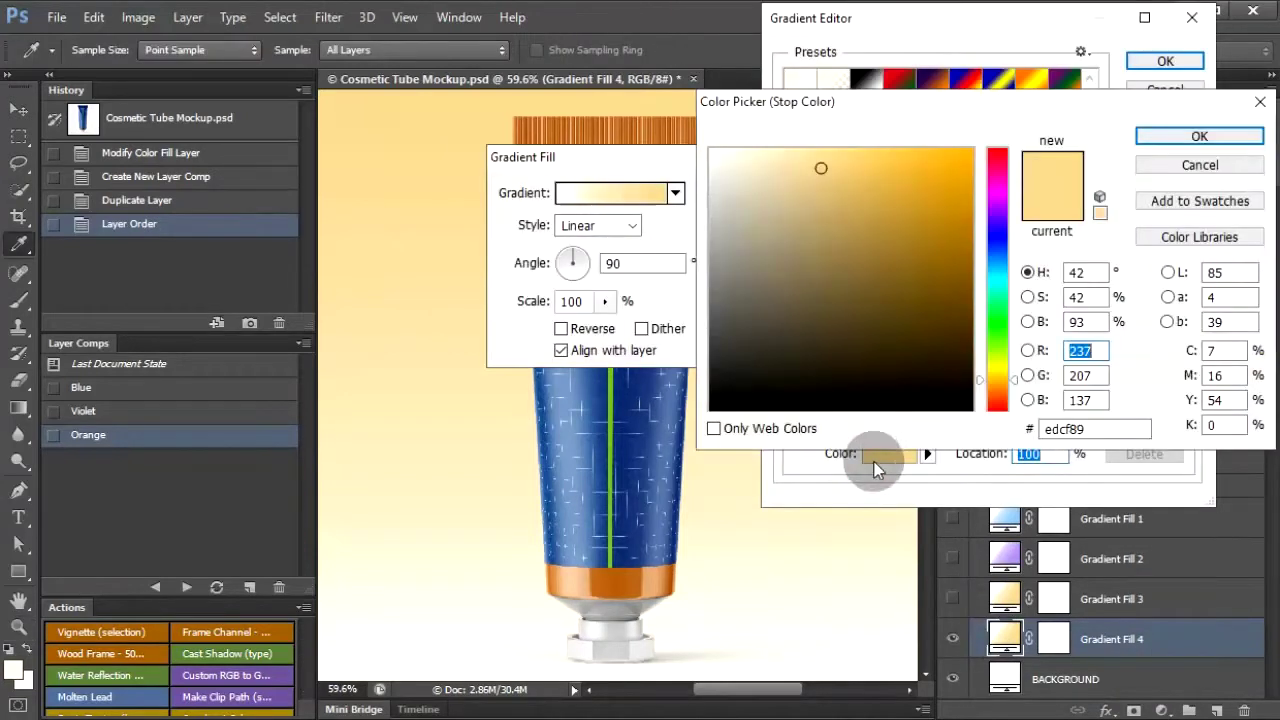
click(998, 326)
drag(850, 225, 777, 206)
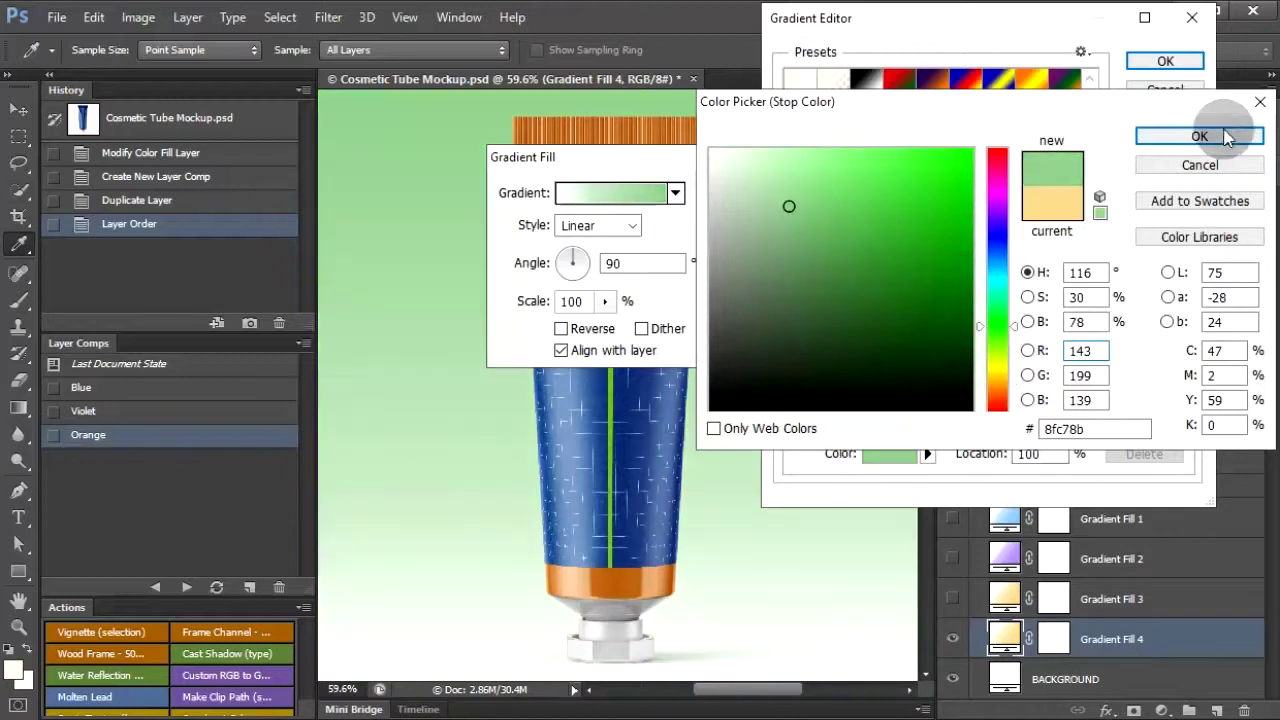
click(1225, 136)
click(1165, 62)
click(751, 190)
key(z)
Duplicate the Orange tube colour layer as Green and place the copy below Orange in the TUBE COLOR group
click(1151, 374)
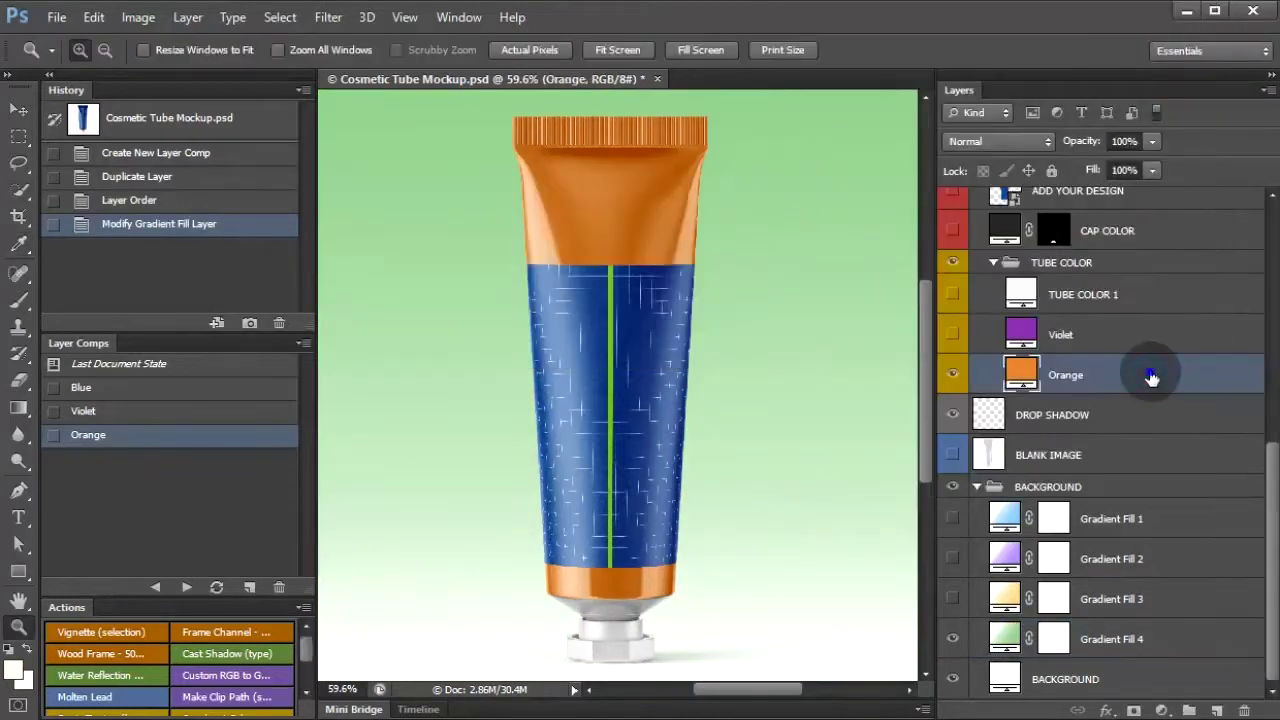
right_click(1151, 374)
click(843, 143)
text(Green)
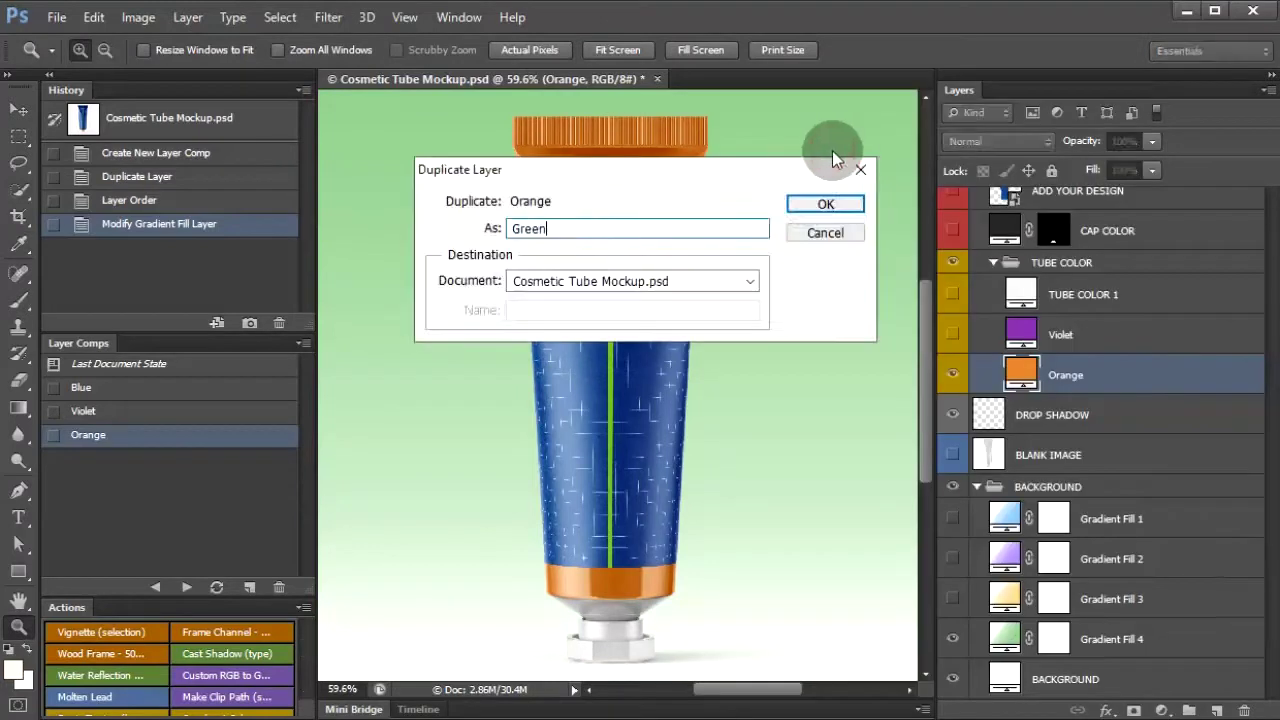
click(822, 204)
drag(1143, 386, 1131, 425)
Hide the Orange layer and set the Green layer's fill to a dark green, #219029
click(955, 376)
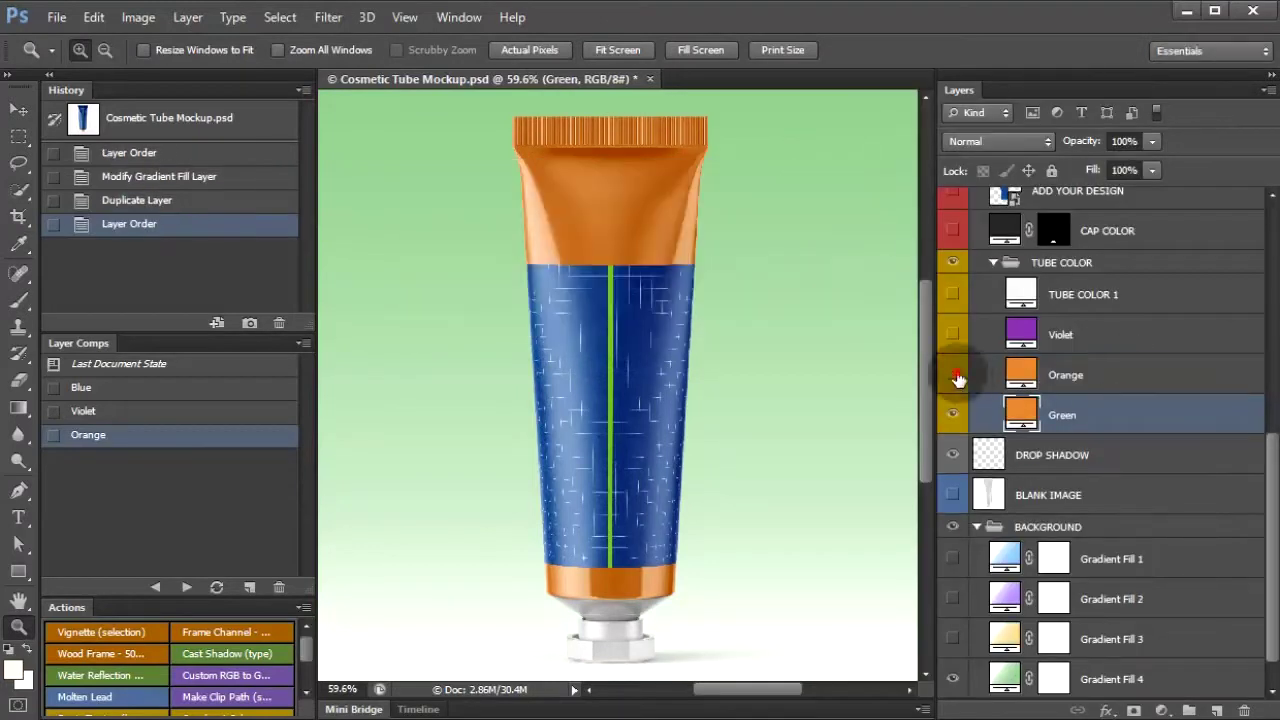
double_click(1021, 410)
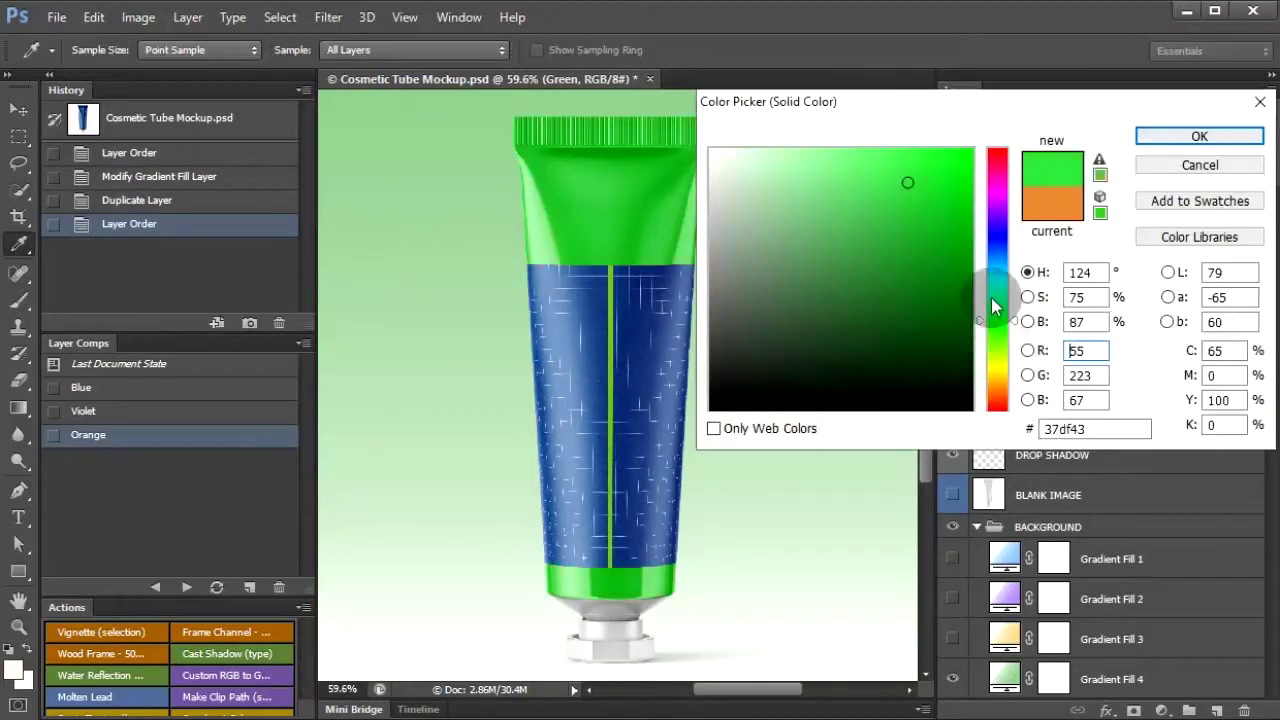
drag(927, 251, 912, 263)
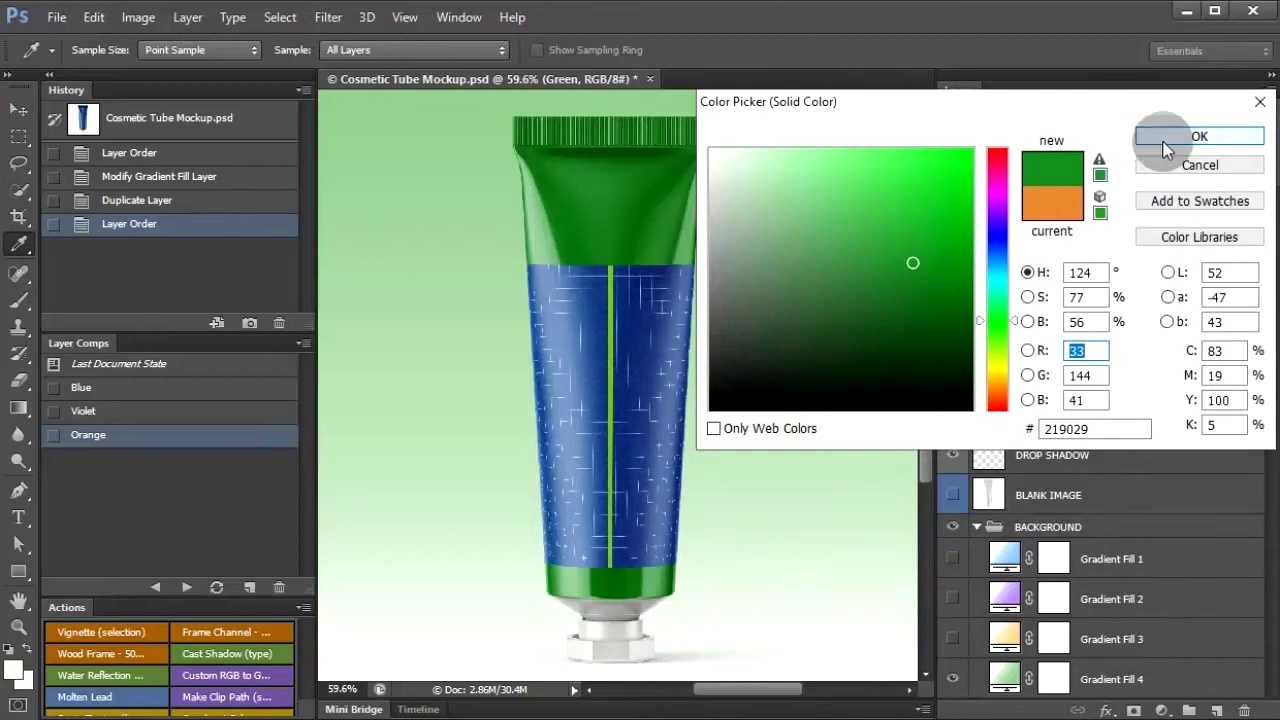
click(1162, 142)
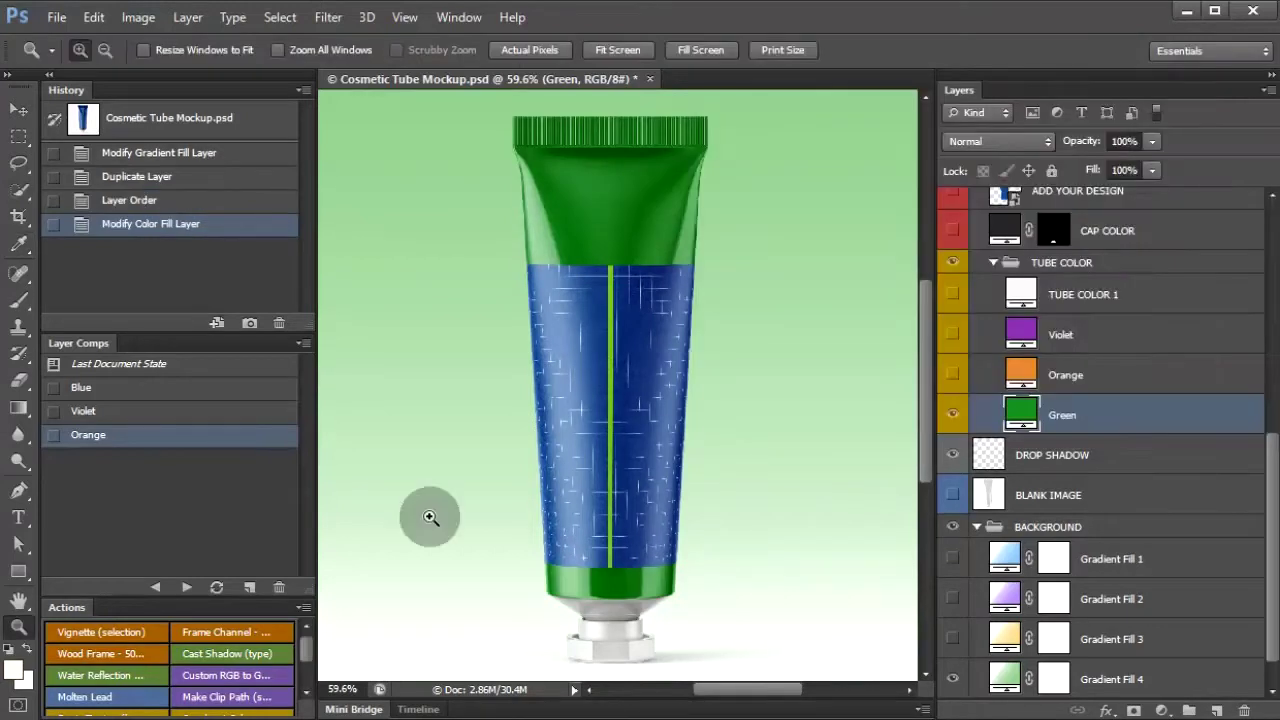
Save the green version as a new layer comp named Green, recording layer visibility only
click(250, 587)
text(Green)
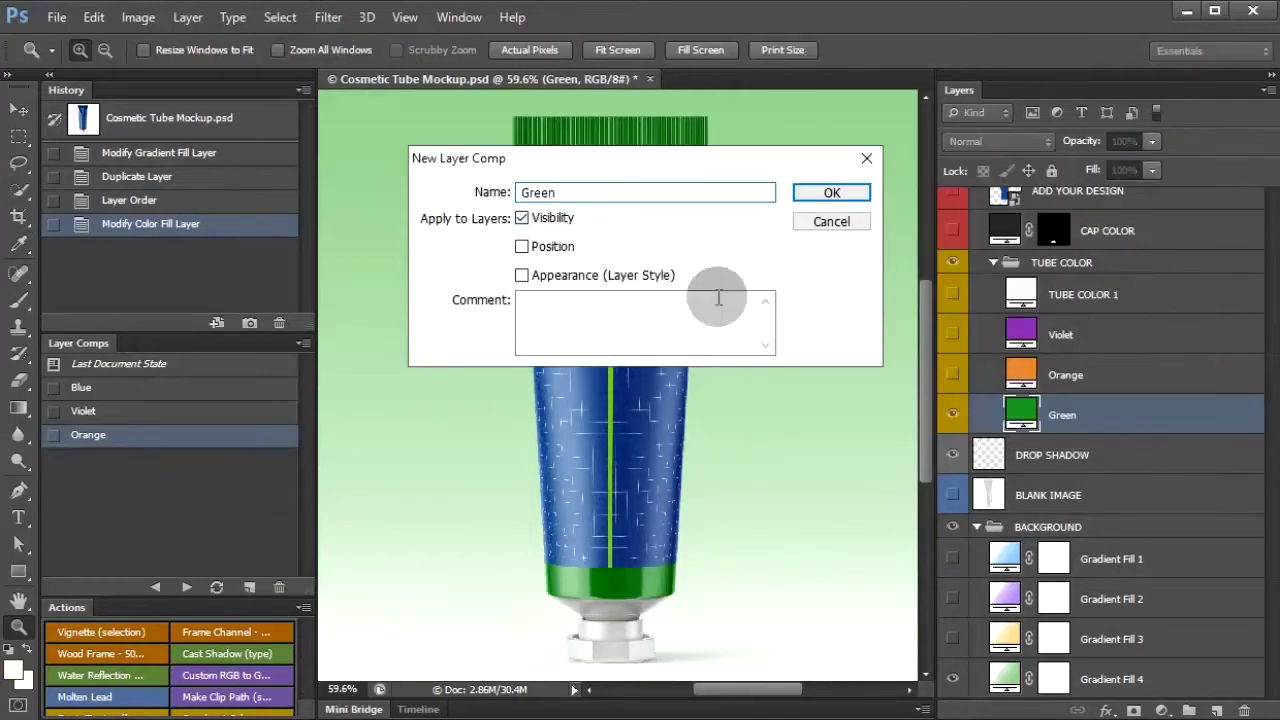
click(826, 193)
Preview the Green, Orange, Violet and Blue layer comps in turn
click(53, 460)
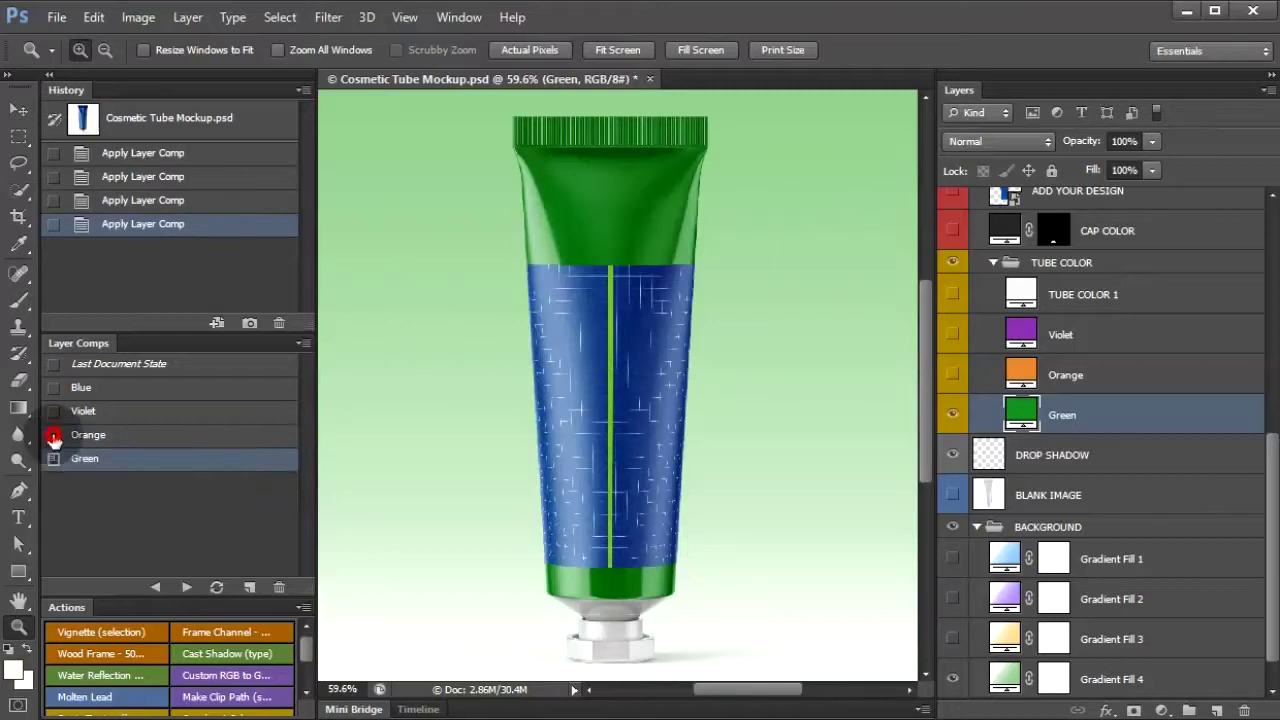
click(53, 437)
click(53, 411)
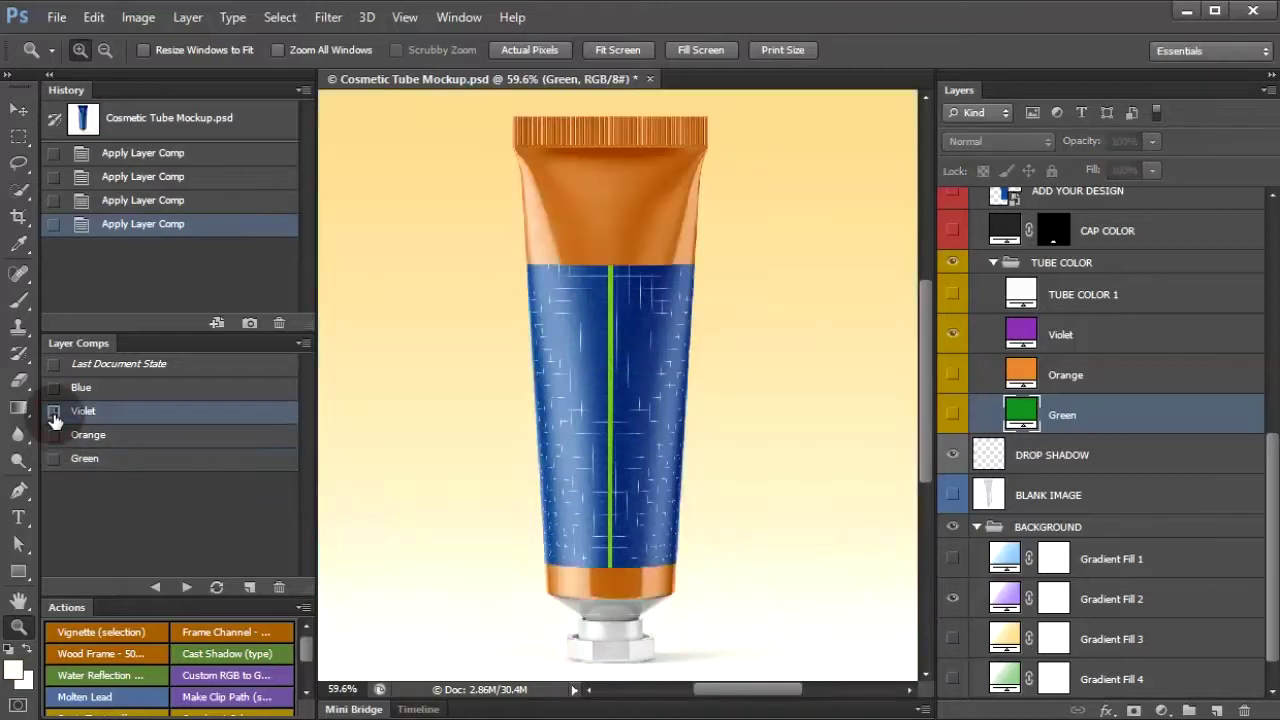
click(53, 389)
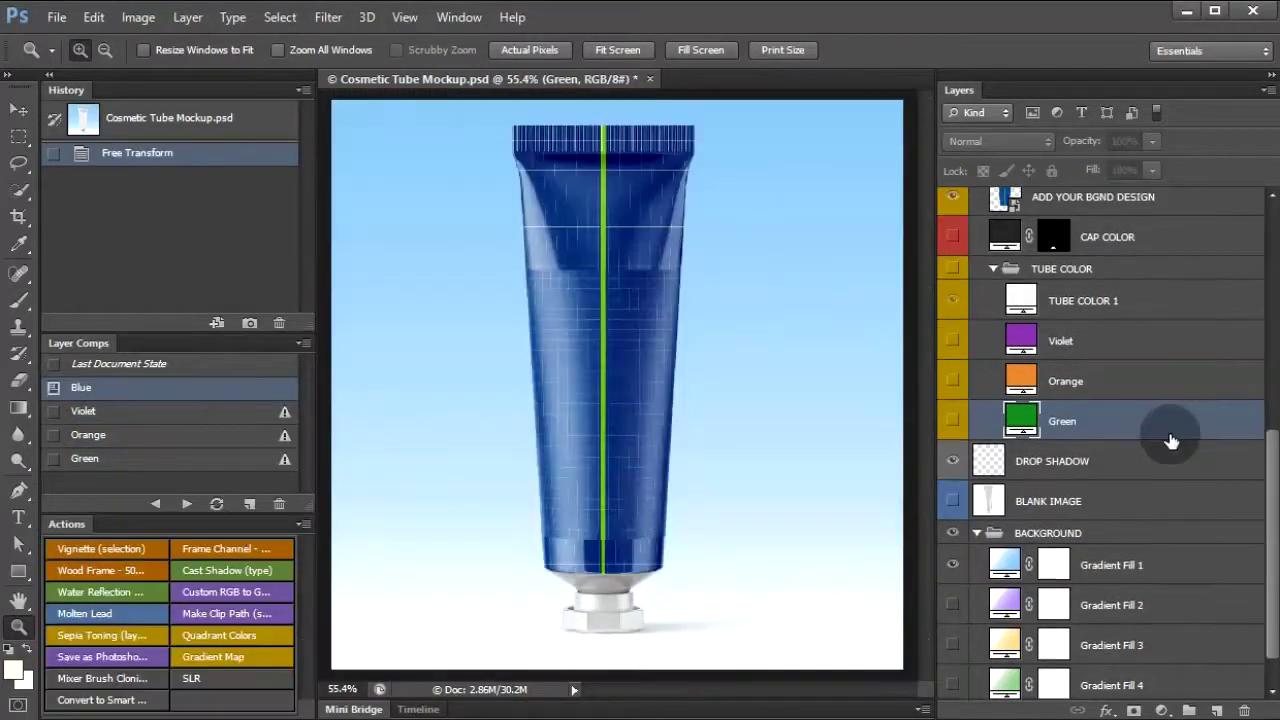
Hide and show the ADD YOUR BGND DESIGN layer to check which part of the tube it covers
drag(1275, 465, 1268, 320)
click(957, 496)
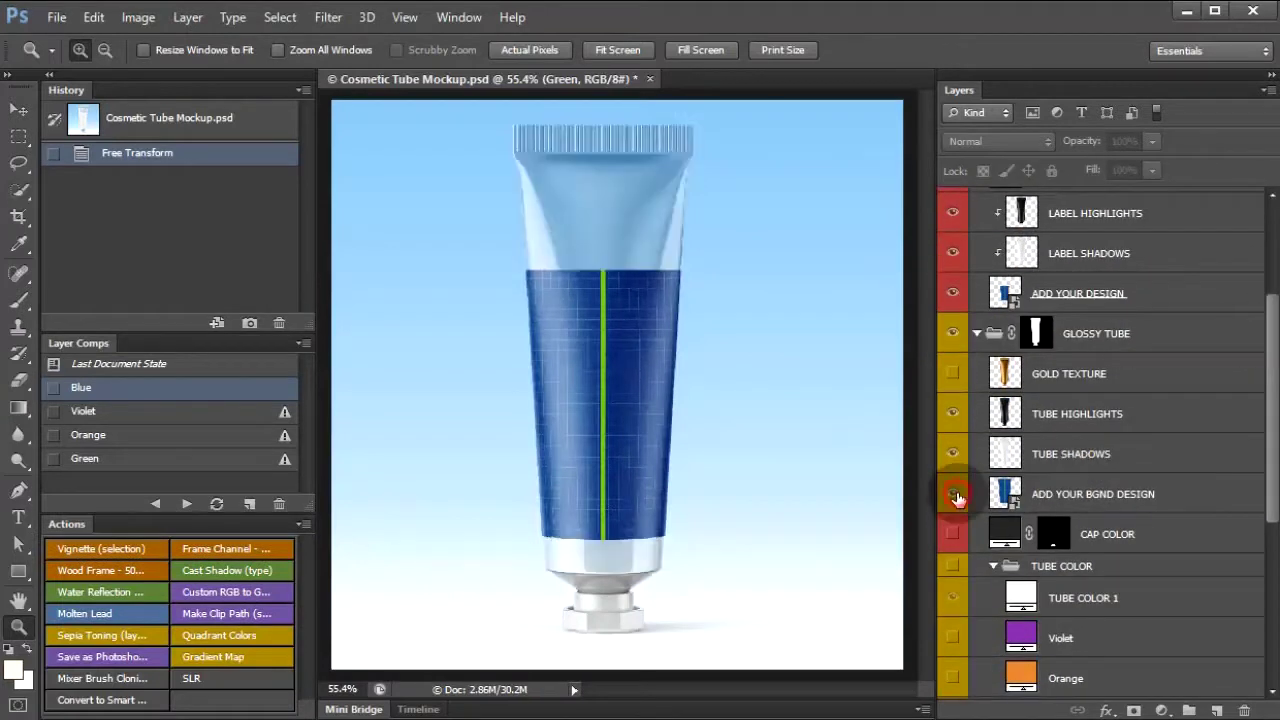
click(957, 496)
Add a Color Overlay in light grey, #d7cece, to the ADD YOUR BGND DESIGN layer
click(1143, 491)
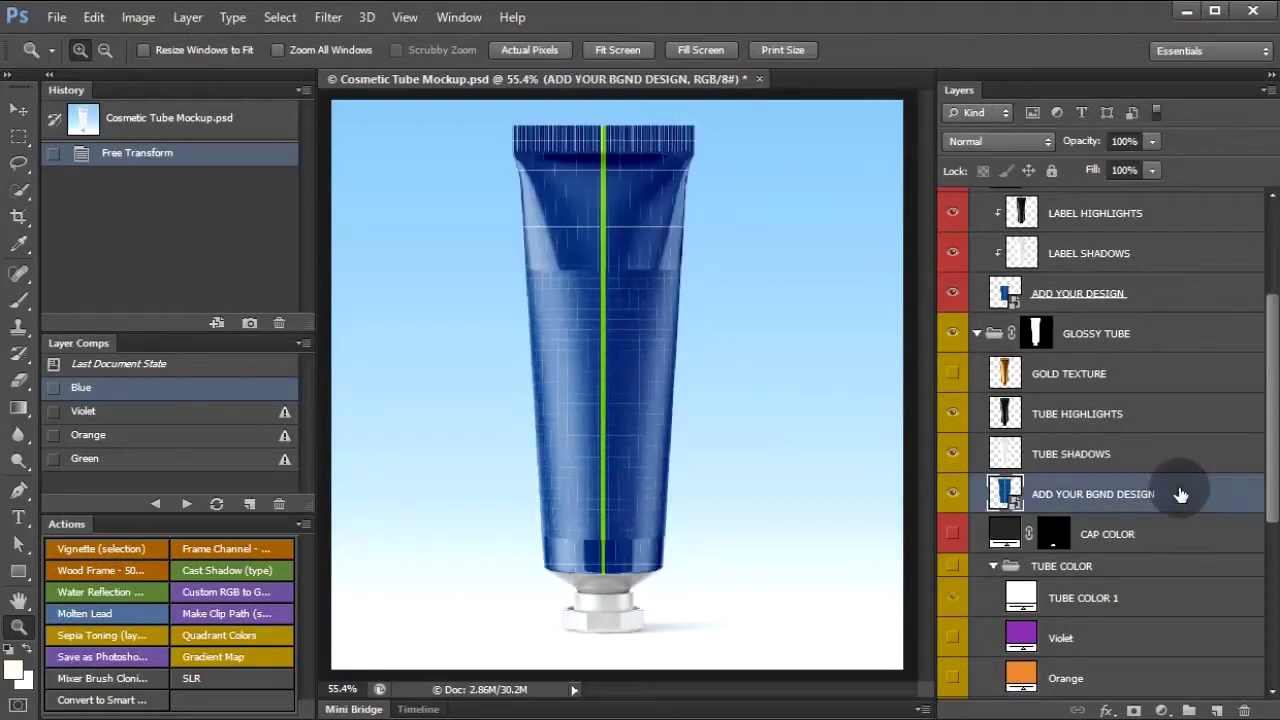
key(ctrl+t)
key(Escape)
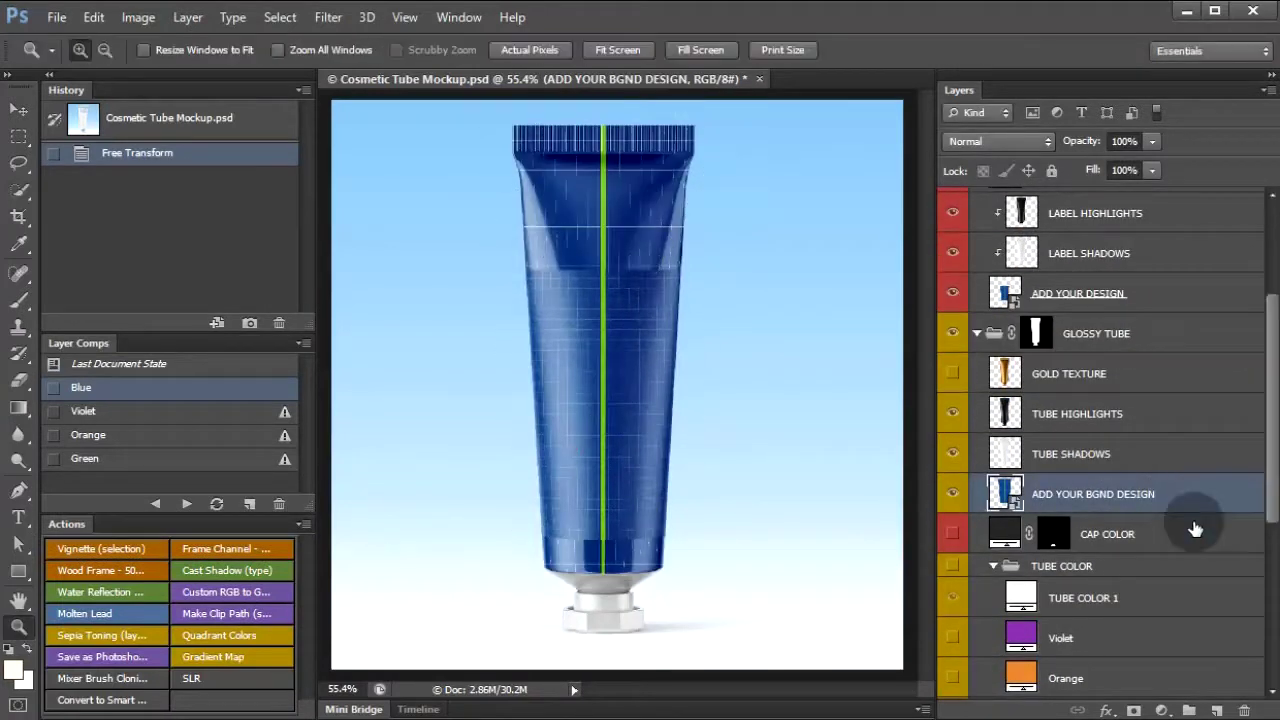
click(1107, 711)
click(1121, 601)
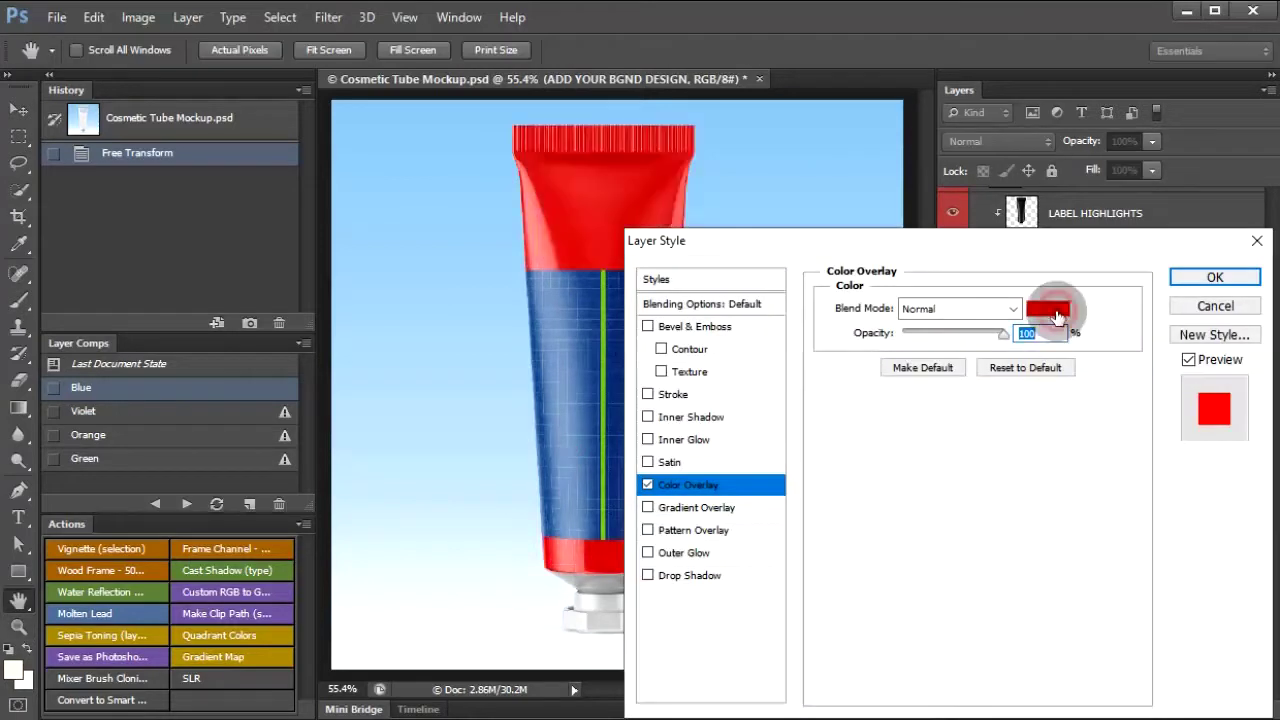
click(1057, 317)
click(728, 185)
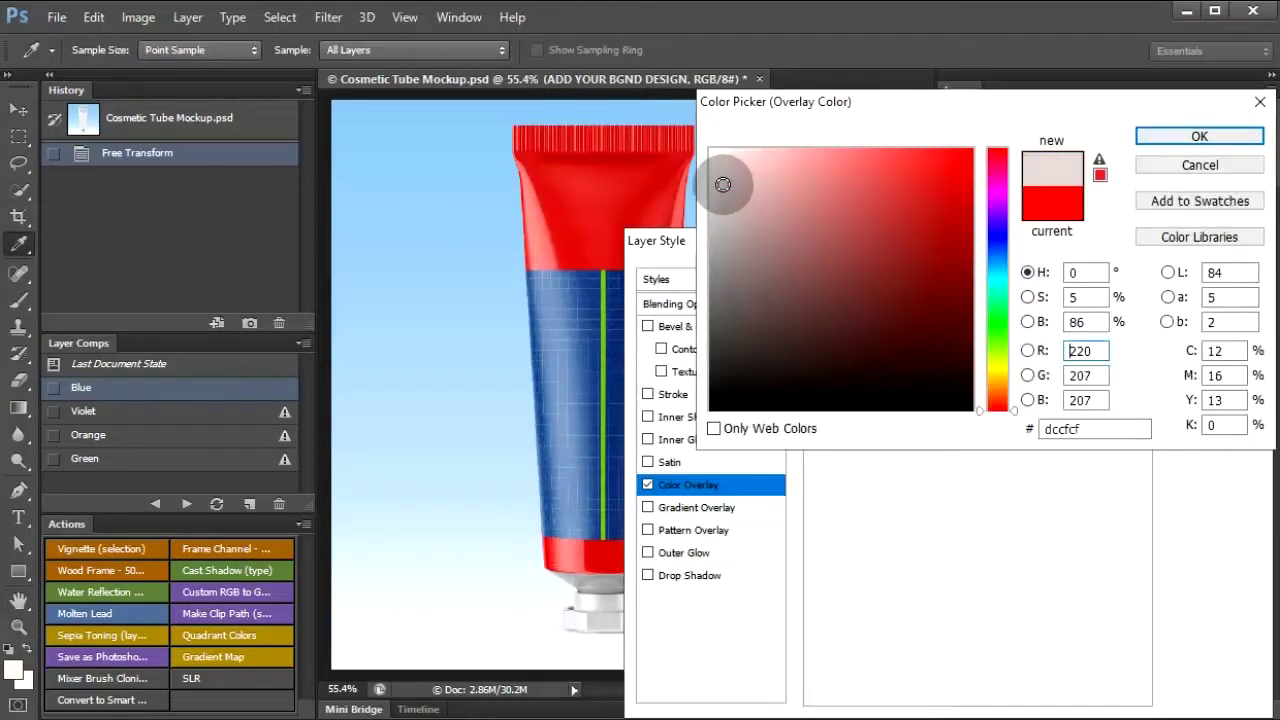
click(1190, 132)
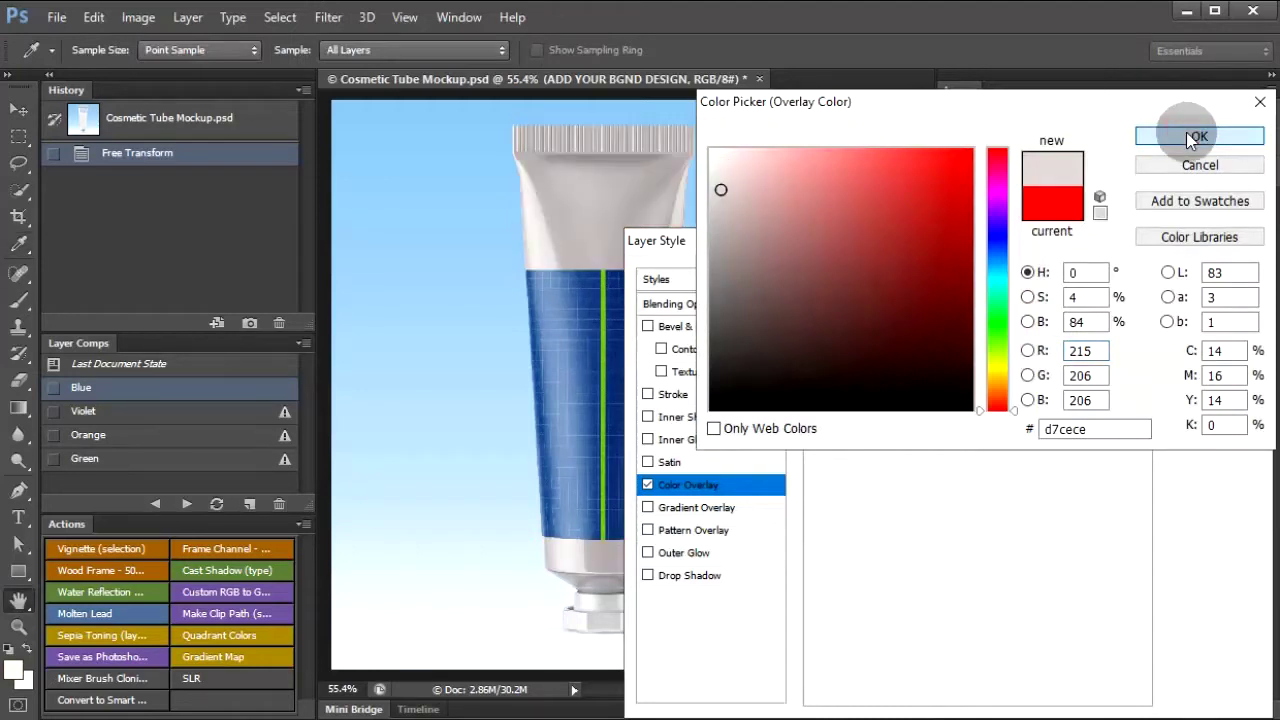
click(1209, 266)
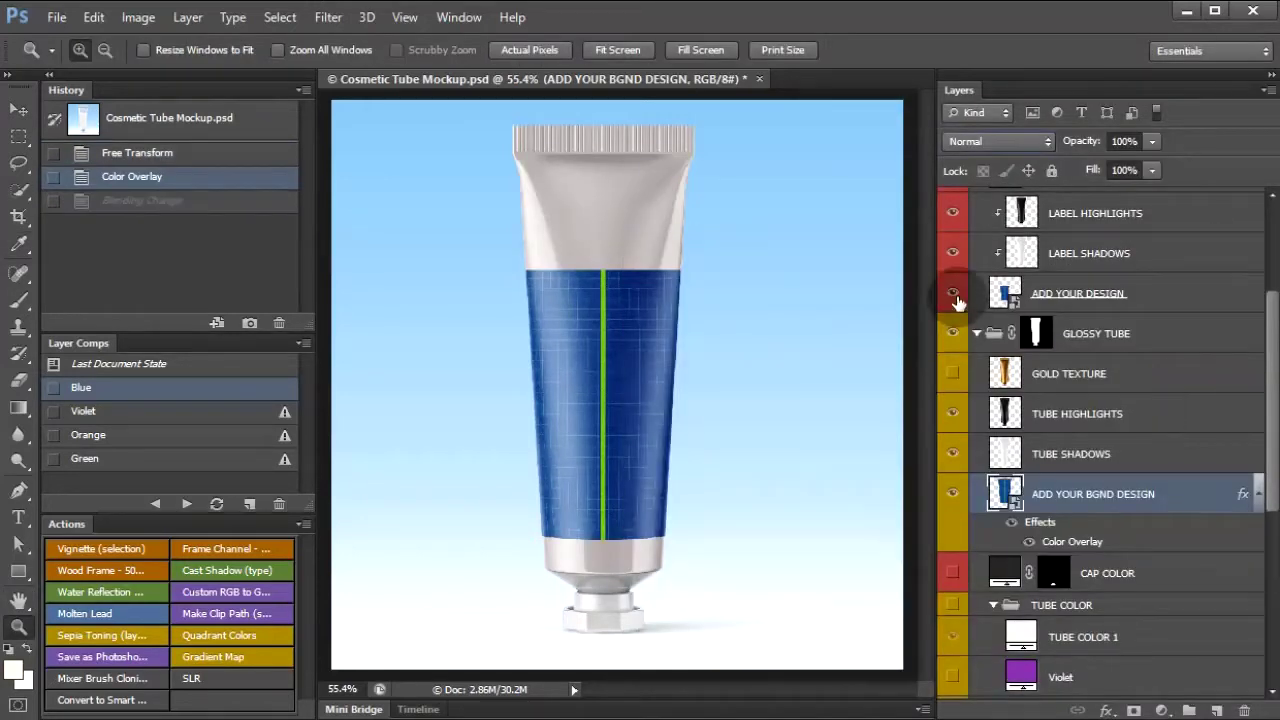
Add a near-white (#fdfdfd) Color Overlay to the ADD YOUR DESIGN layer and collapse the effects lists of both design layers
click(953, 294)
click(1166, 296)
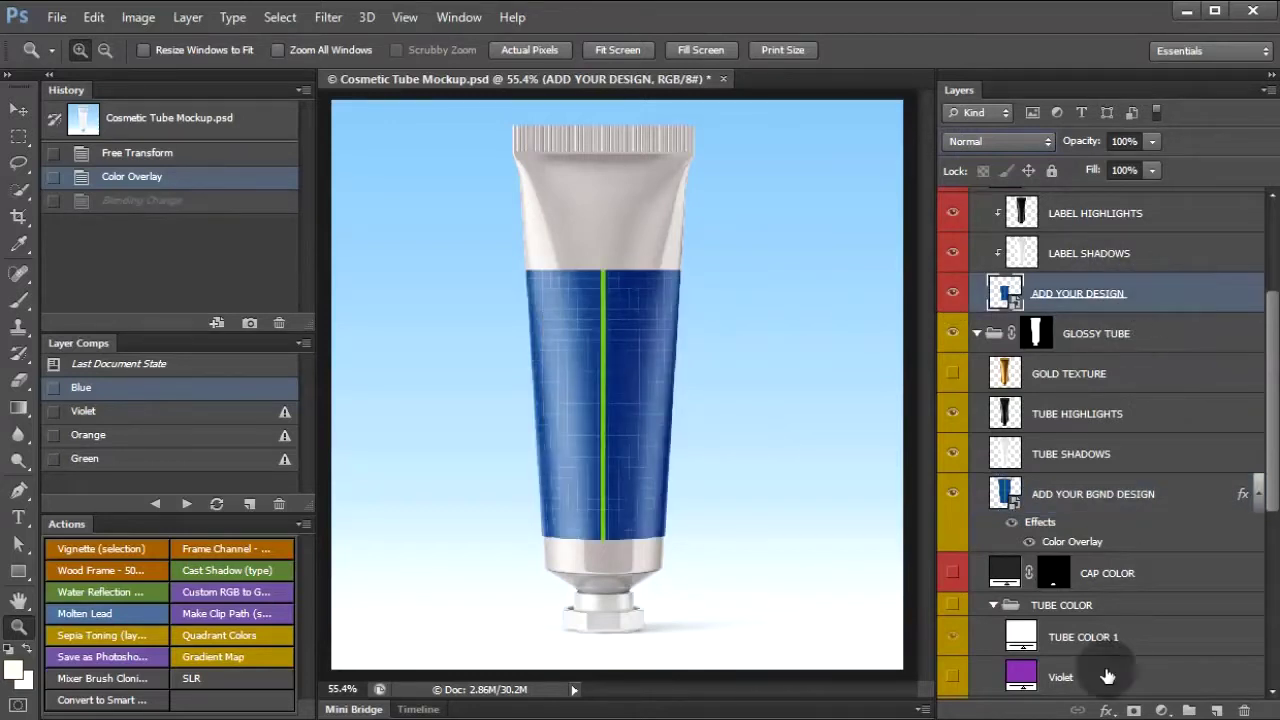
click(1106, 710)
click(1146, 614)
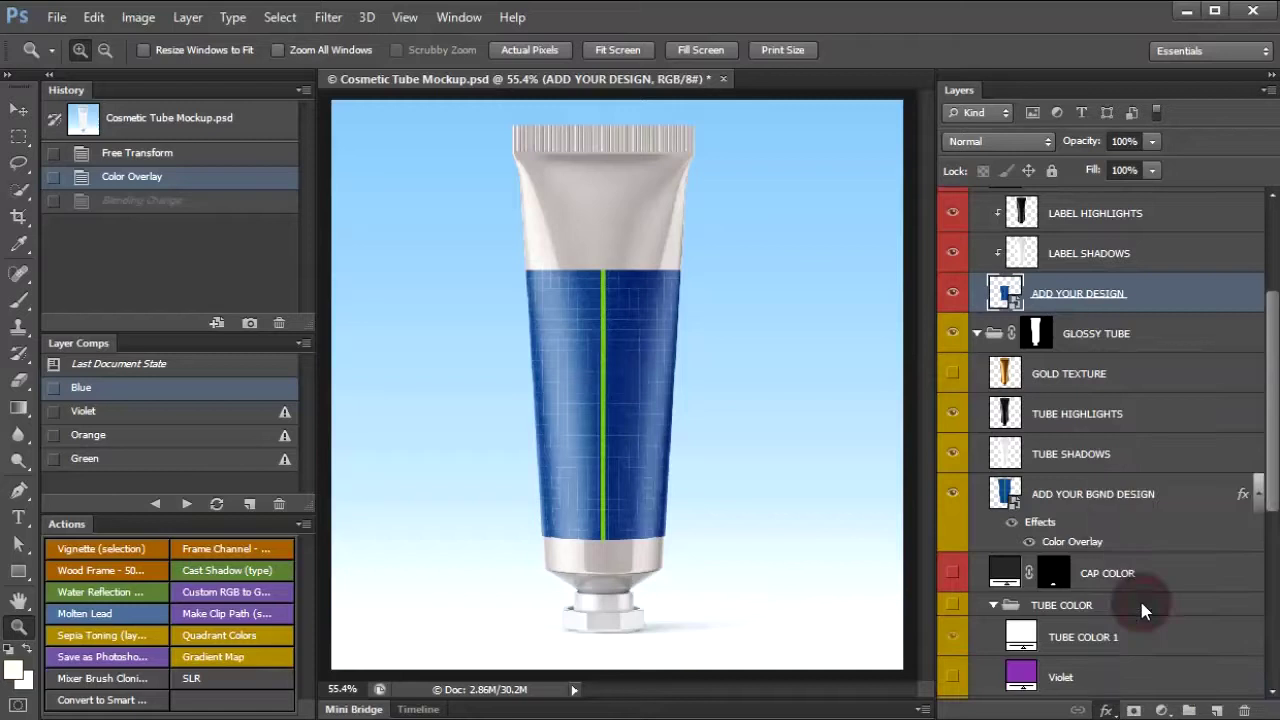
double_click(1076, 541)
click(1043, 317)
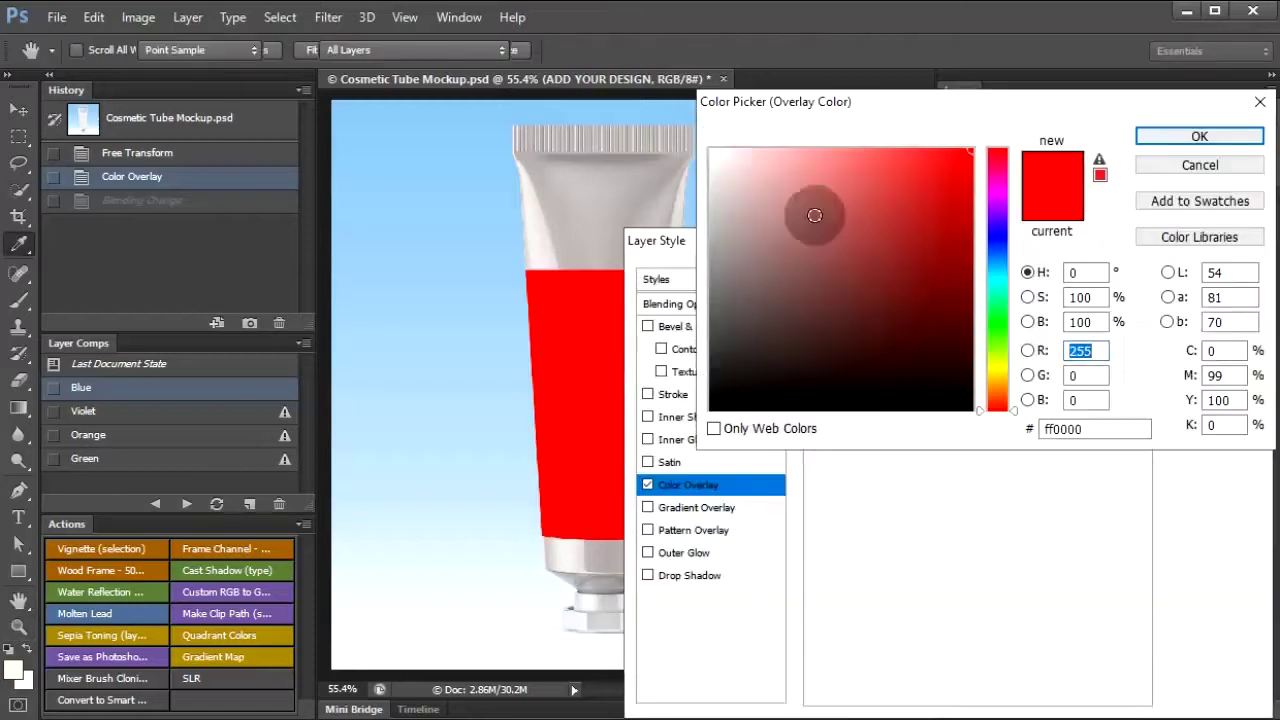
click(709, 150)
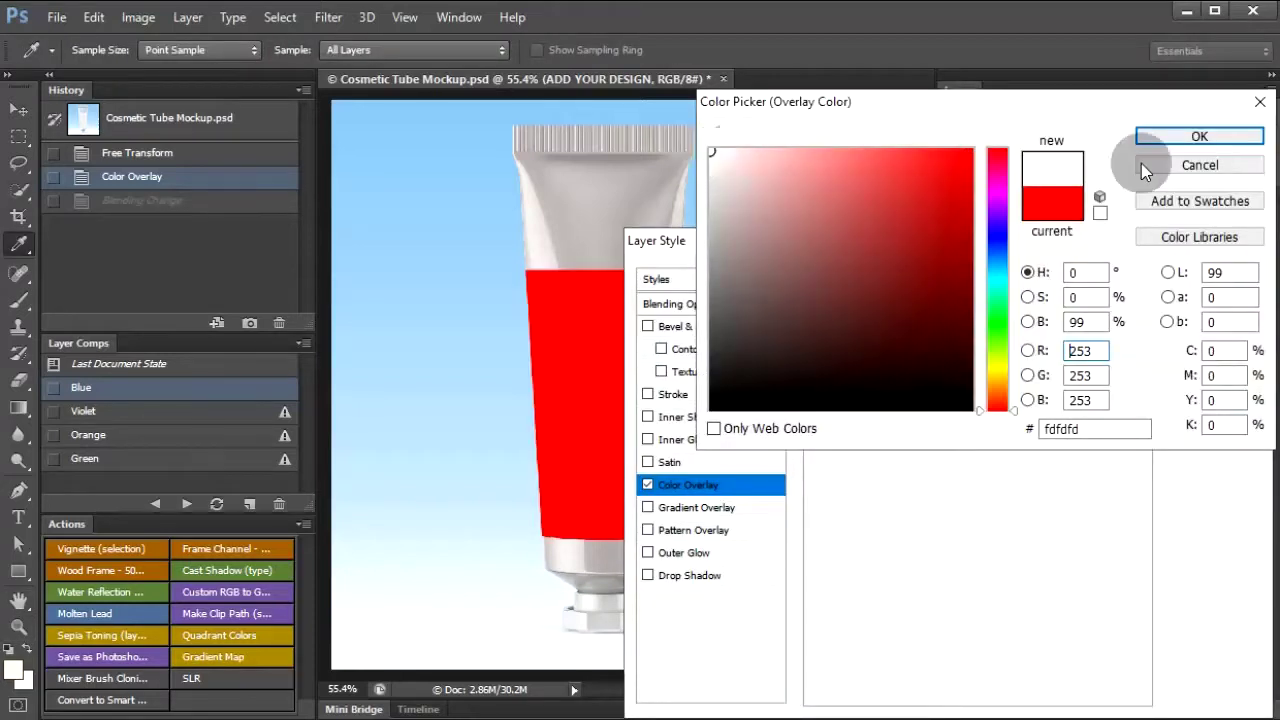
click(1199, 136)
click(1207, 278)
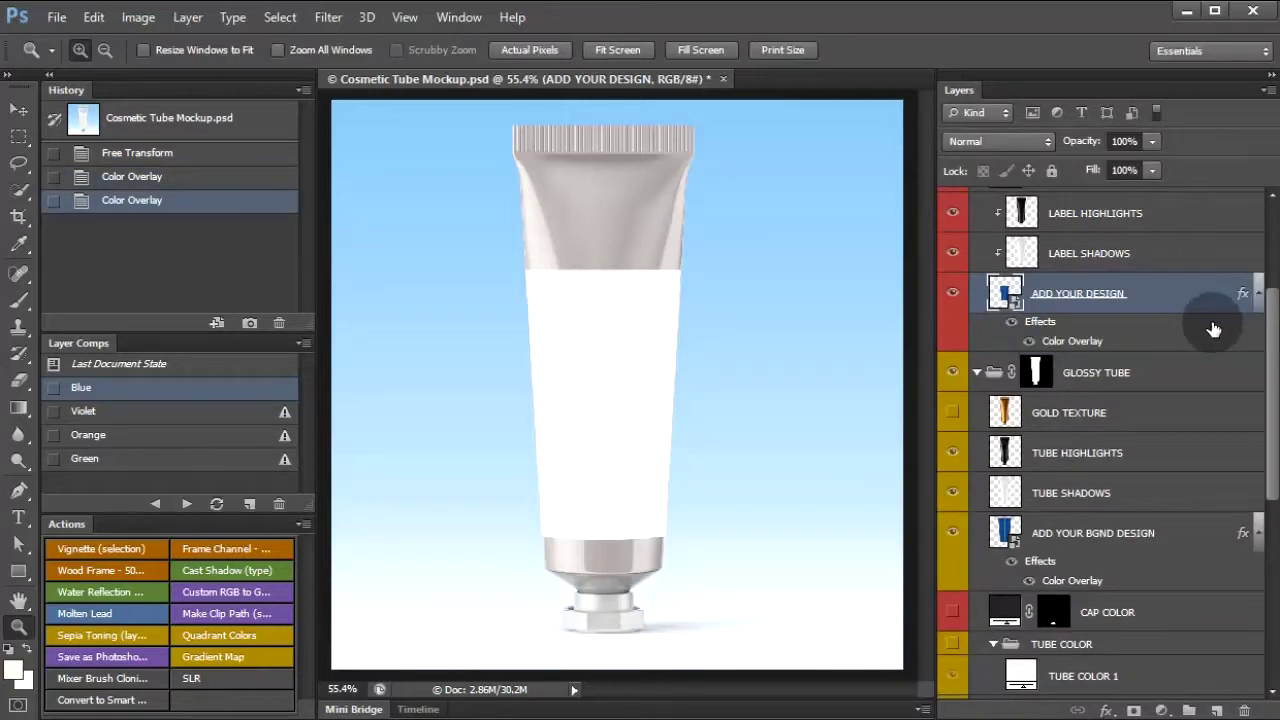
click(1259, 293)
click(1260, 494)
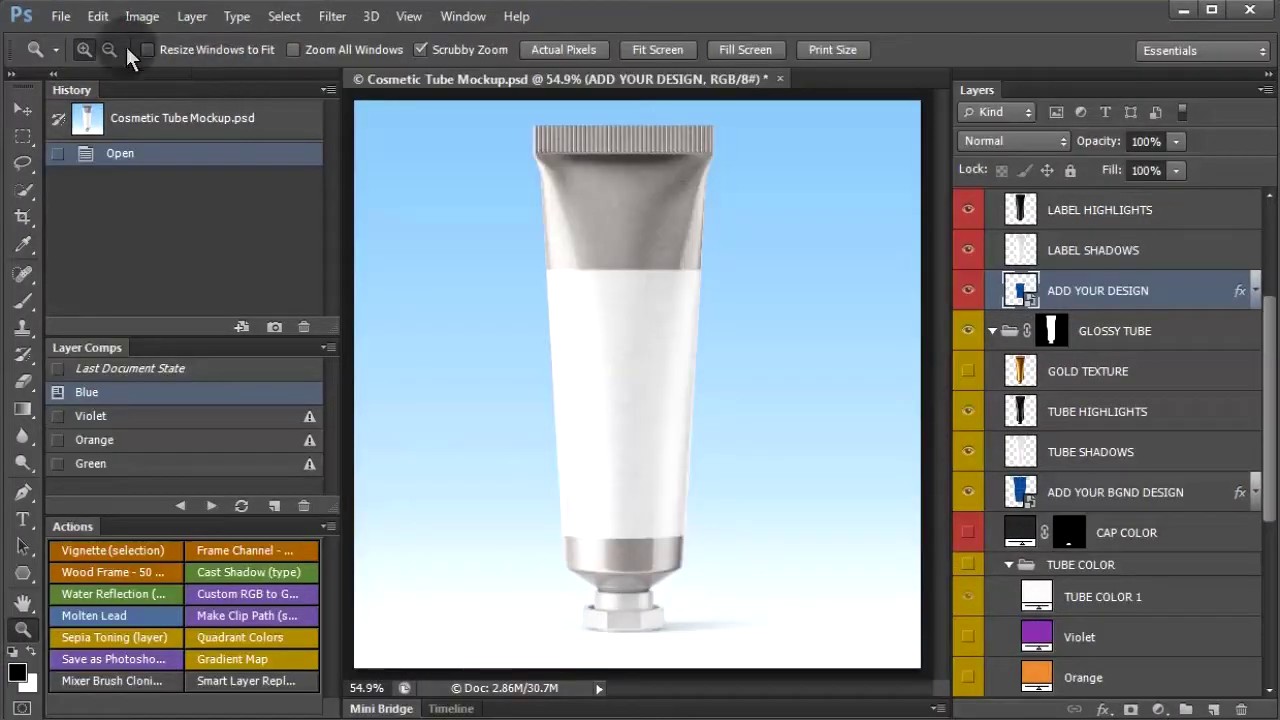
Start Smart Layer Replace for the ADD YOUR DESIGN layer and load _0025_A.png through _0014_L.png from the pub folder as source files
click(70, 20)
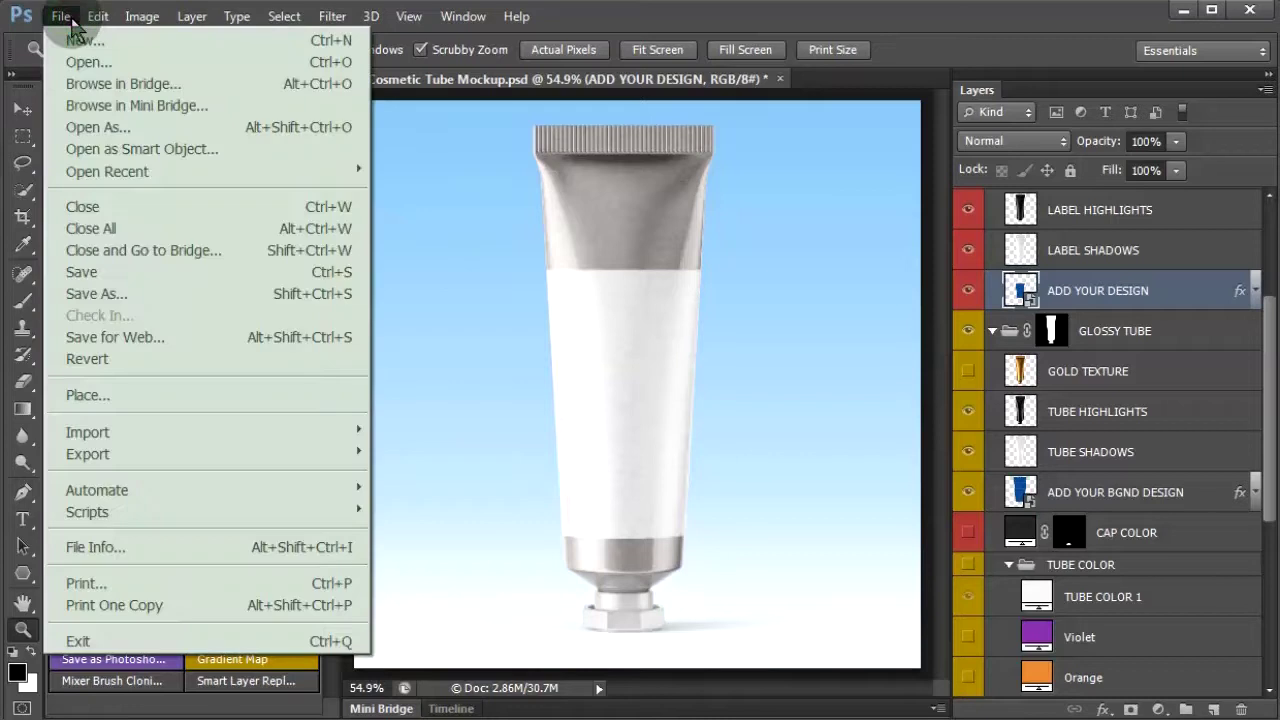
mouse_move(240, 491)
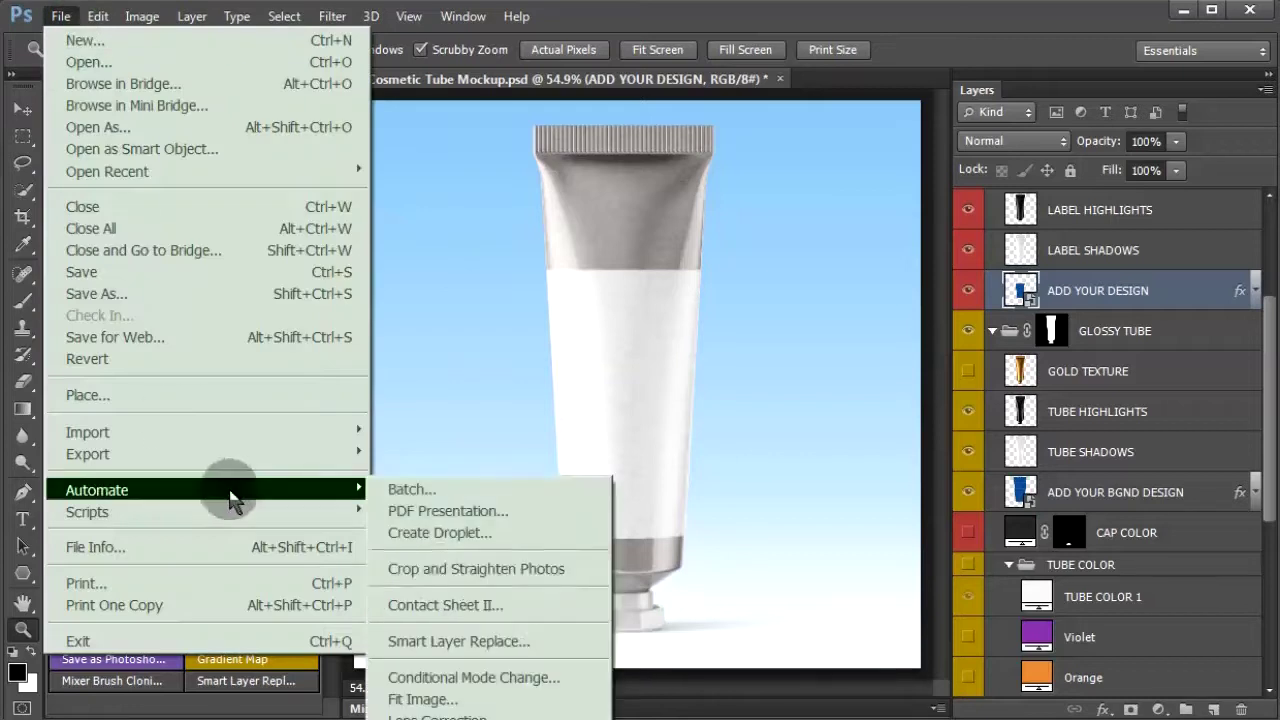
click(447, 641)
click(767, 237)
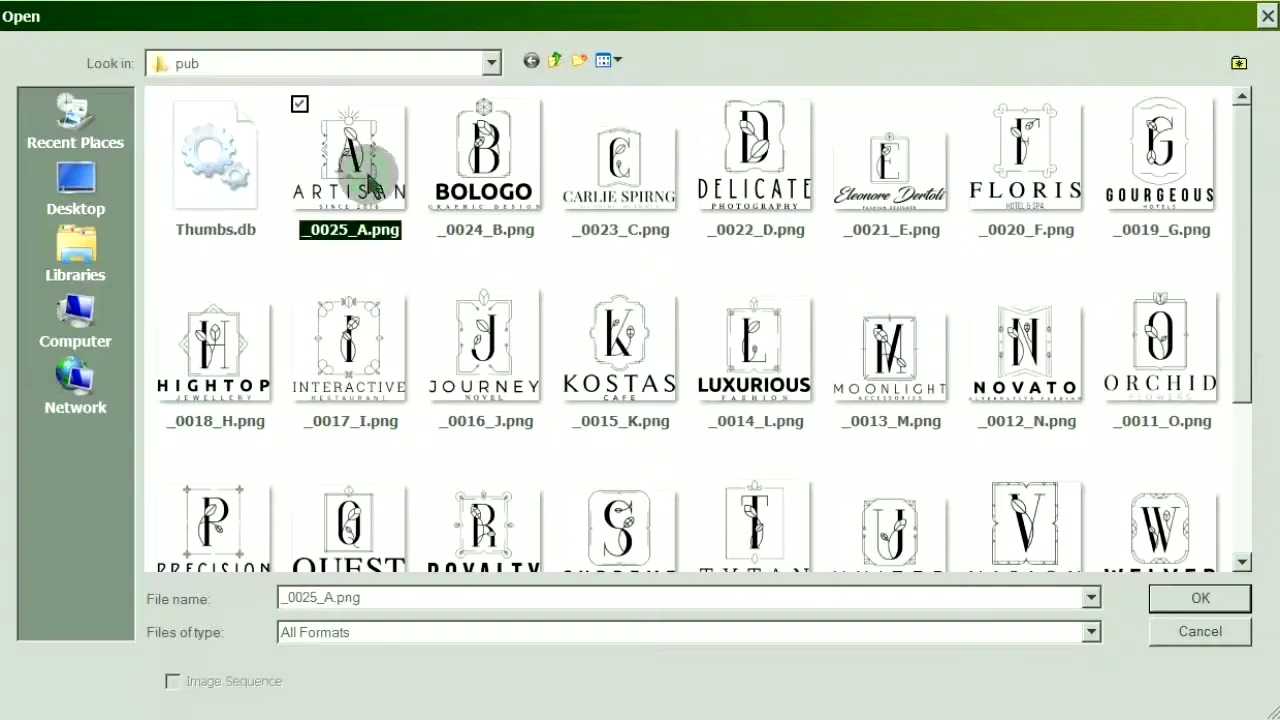
shift+click(728, 355)
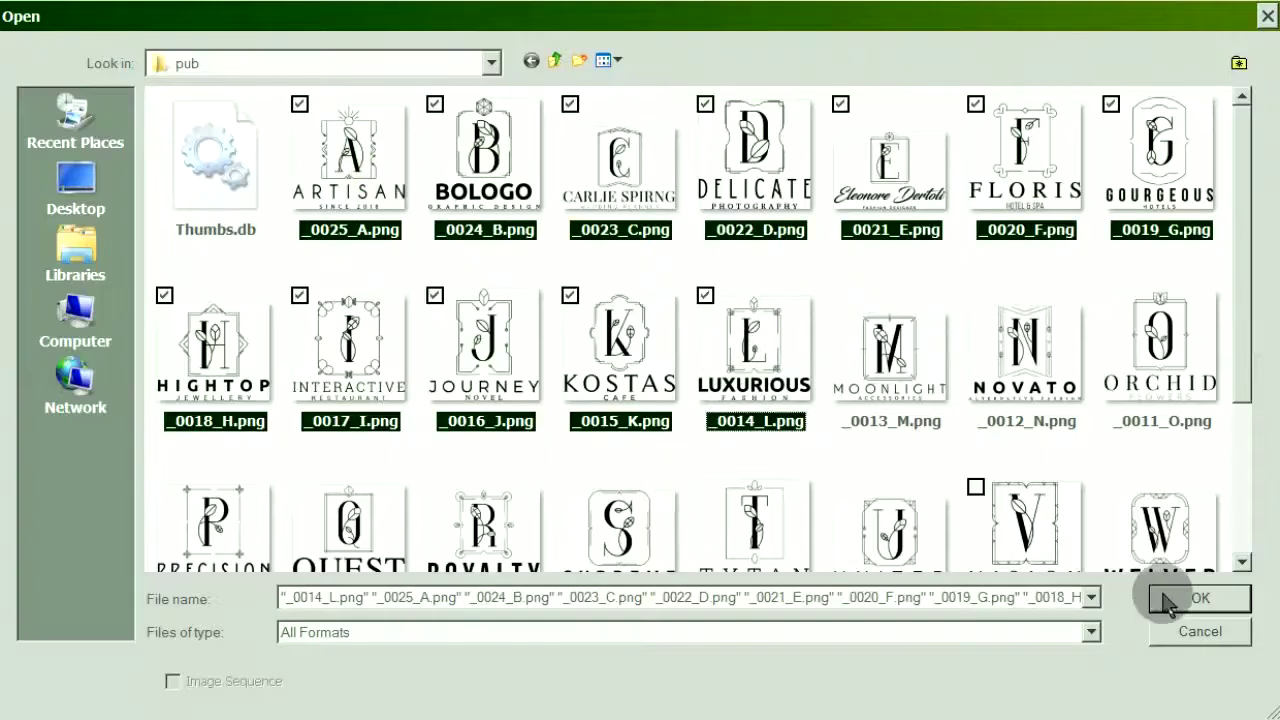
click(1165, 601)
Set the replacement images to resize to fit with a -186% scale offset, queue the job, and leave the queue without running it
scroll(706, 330, down, 1)
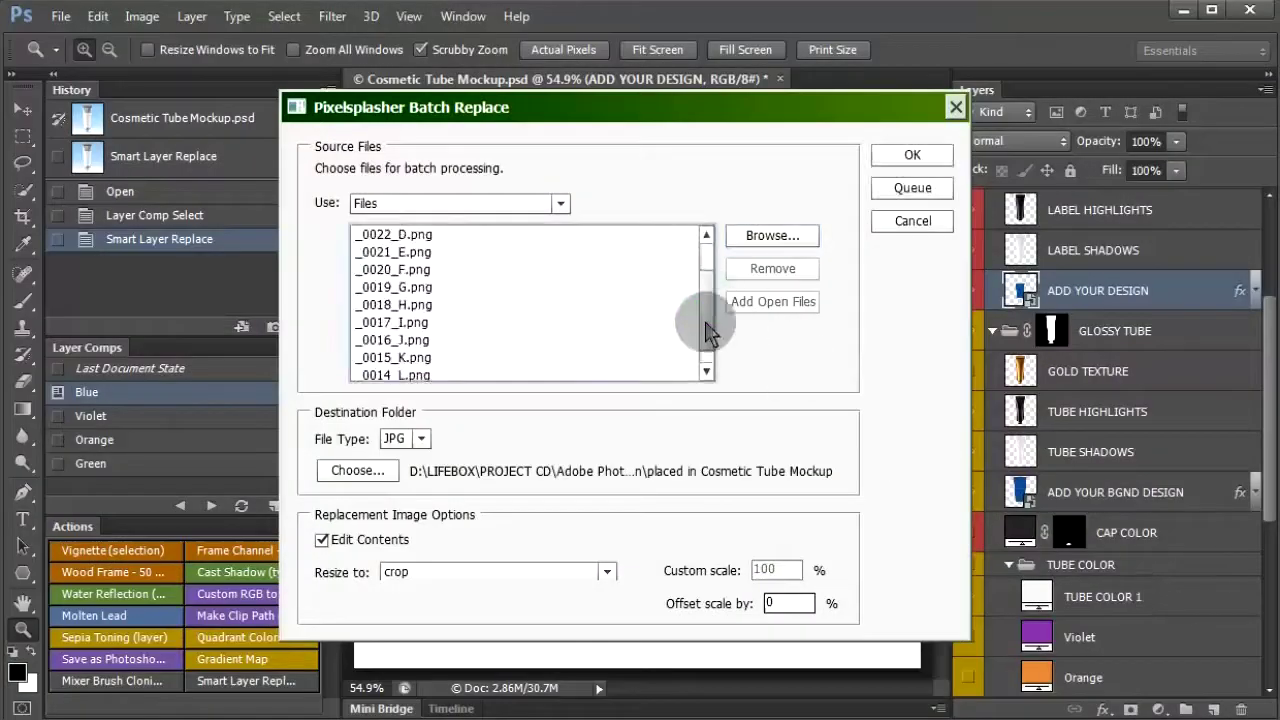
scroll(706, 330, down, 1)
click(421, 582)
click(400, 592)
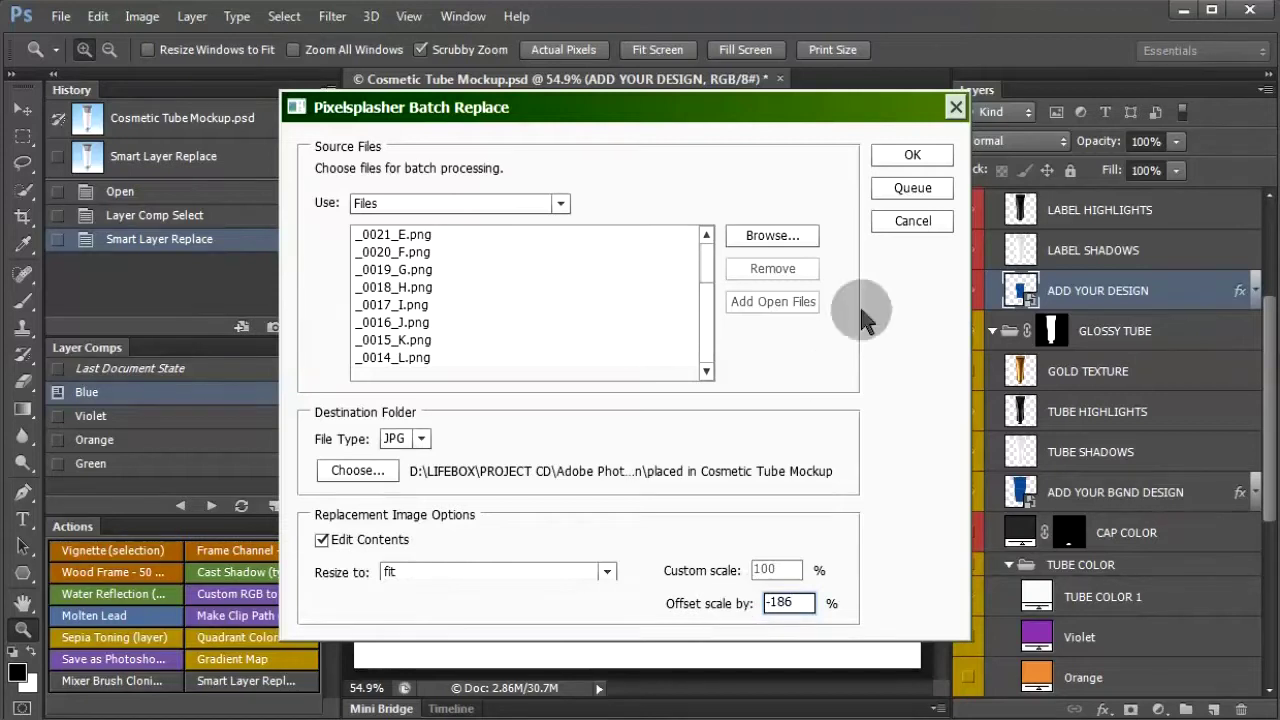
click(915, 195)
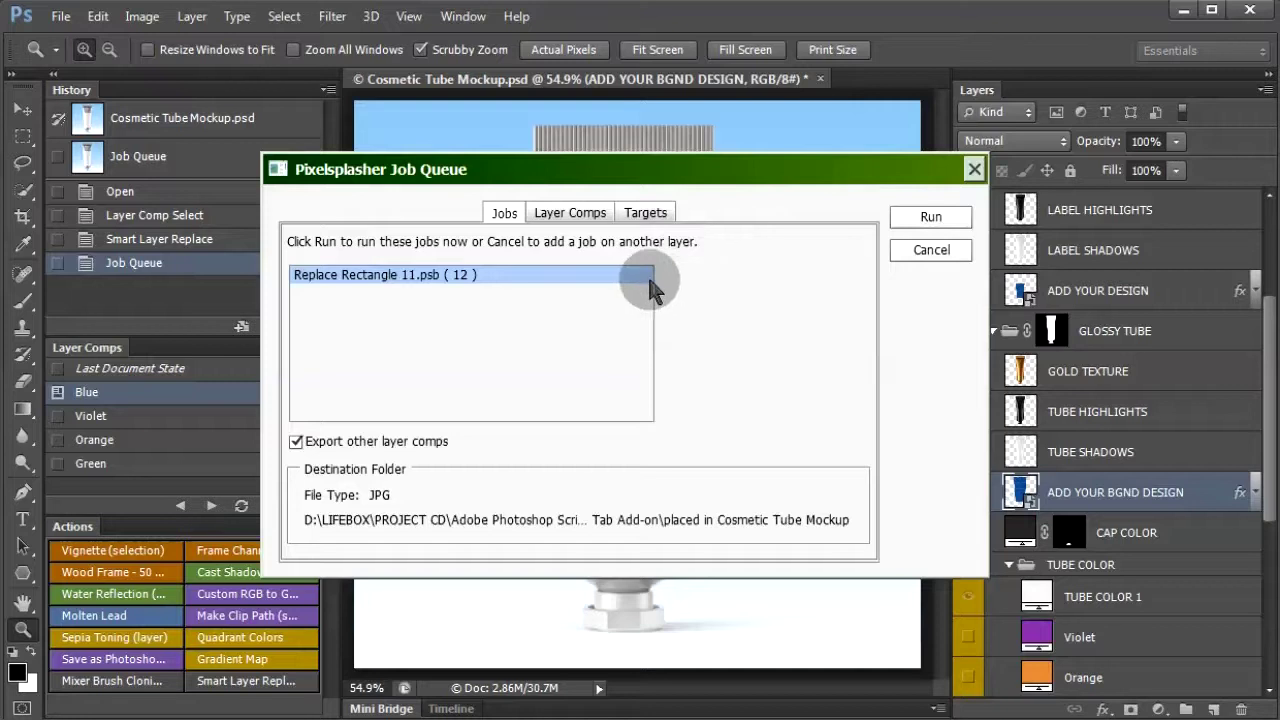
click(931, 251)
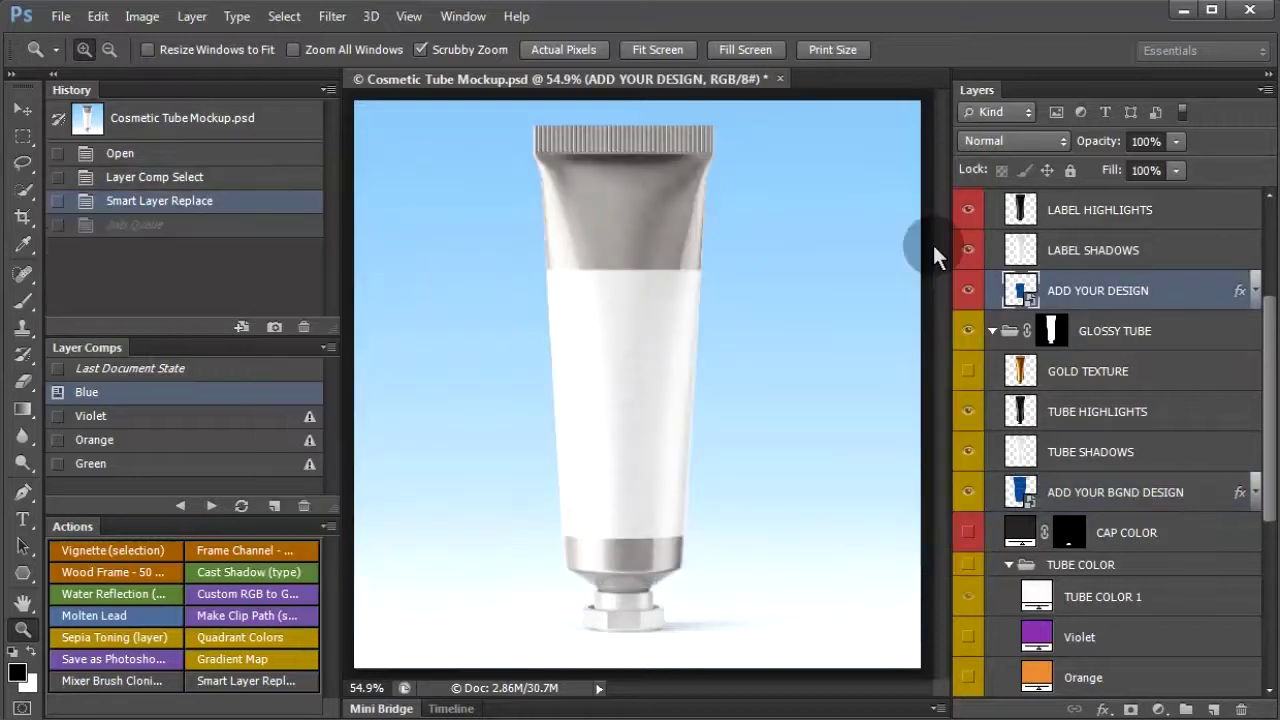
Select the Orange, Green and Blue layer comps together, leaving Violet out of the selection
click(204, 445)
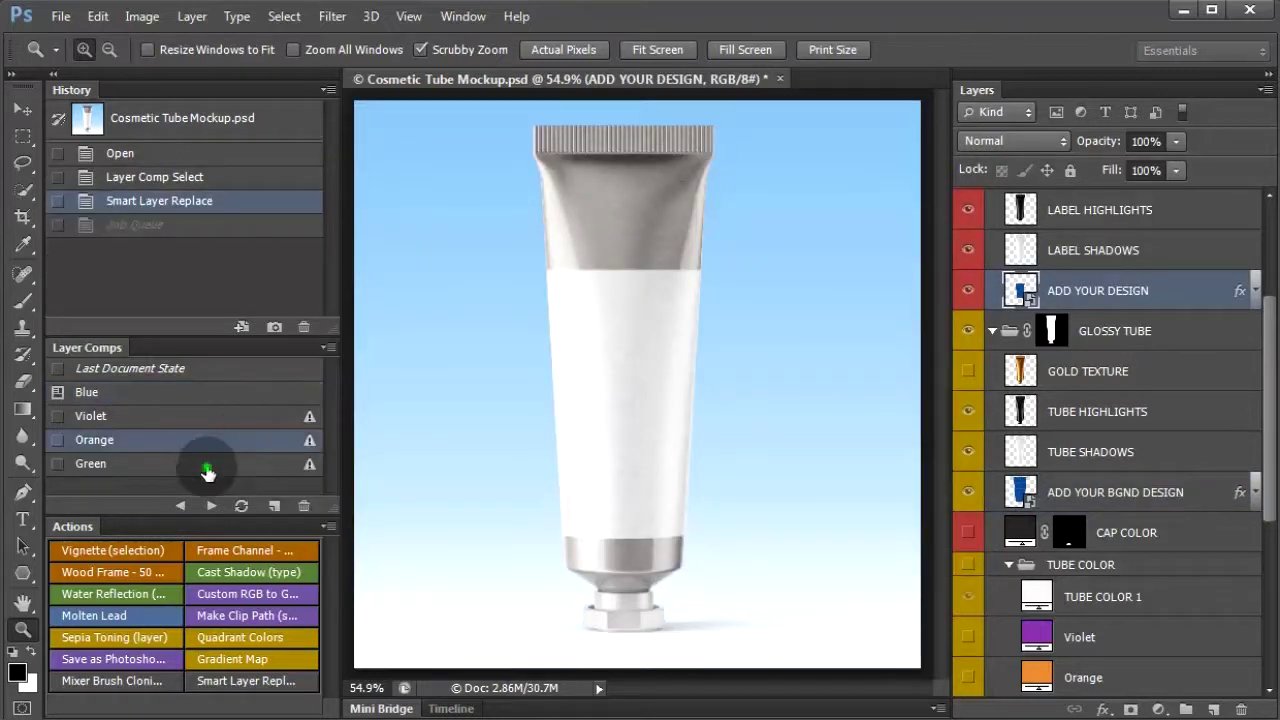
ctrl+click(206, 461)
ctrl+click(222, 392)
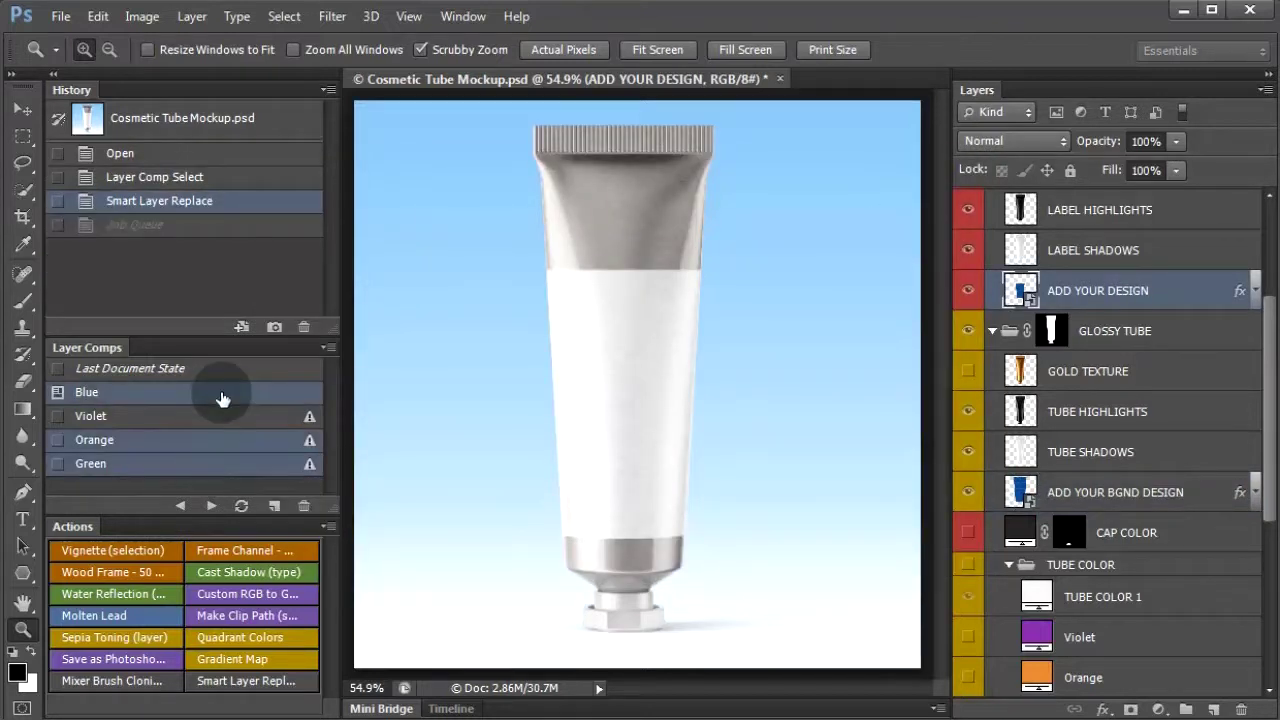
Start Smart Layer Replace for the ADD YOUR BGND DESIGN layer and load the pub folder's twelve pattern images, 1.png through 63.png, as source files
click(1176, 498)
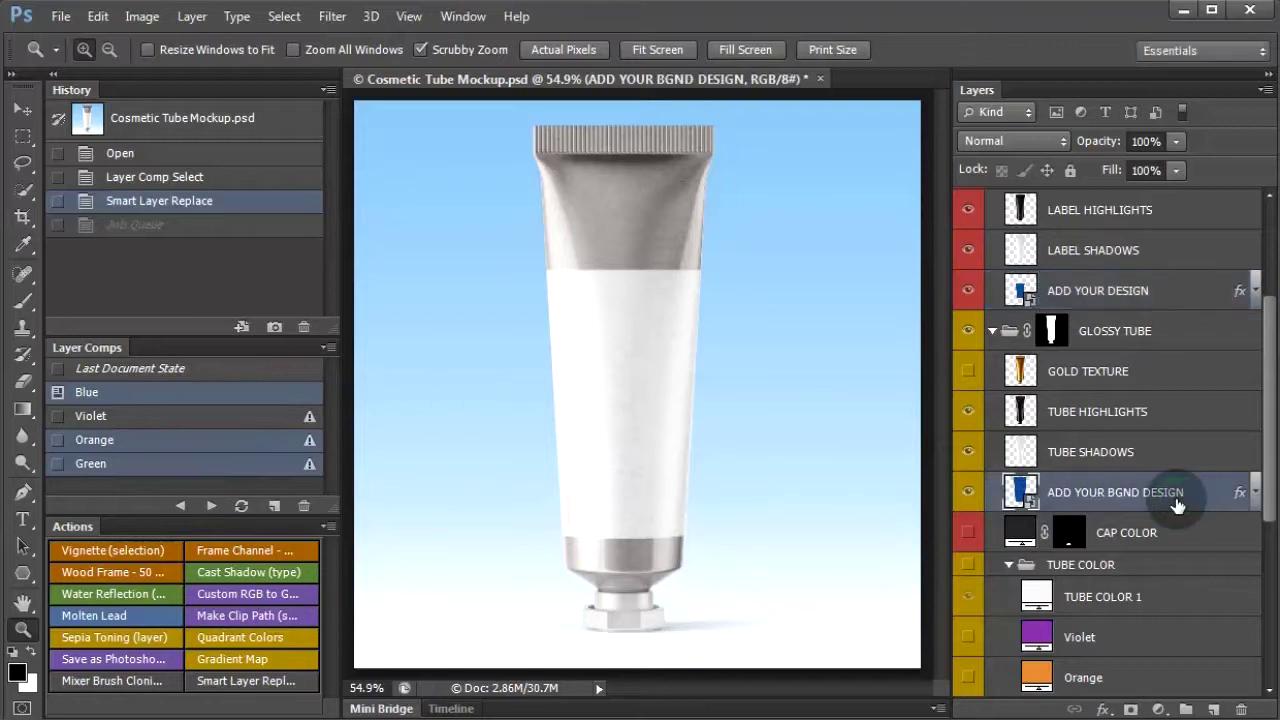
click(62, 22)
mouse_move(180, 490)
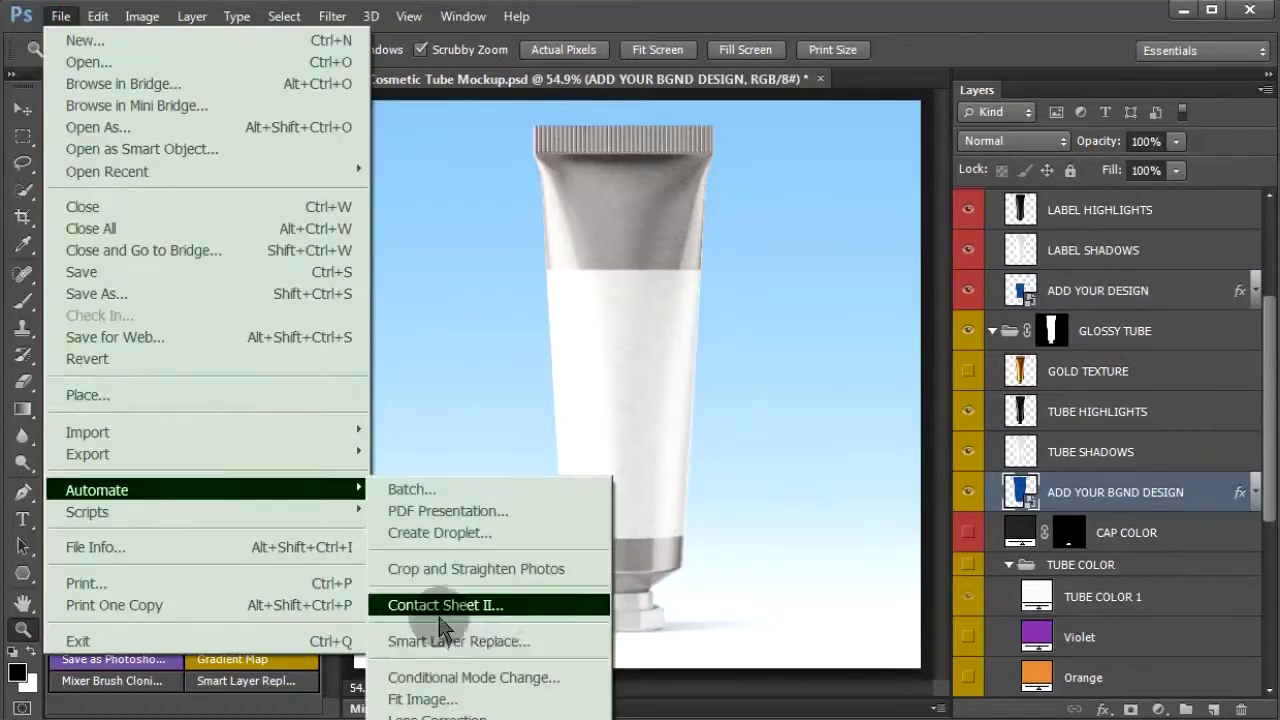
click(443, 641)
click(754, 235)
click(238, 160)
shift+click(590, 345)
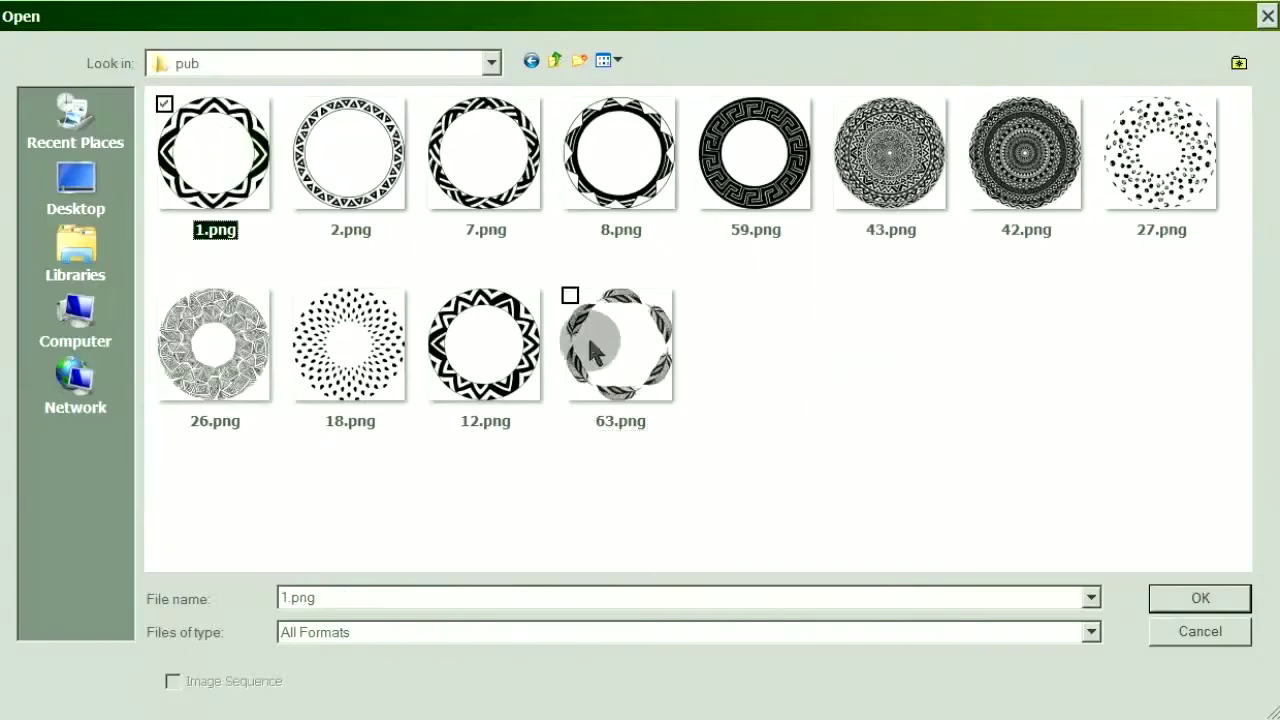
click(1165, 608)
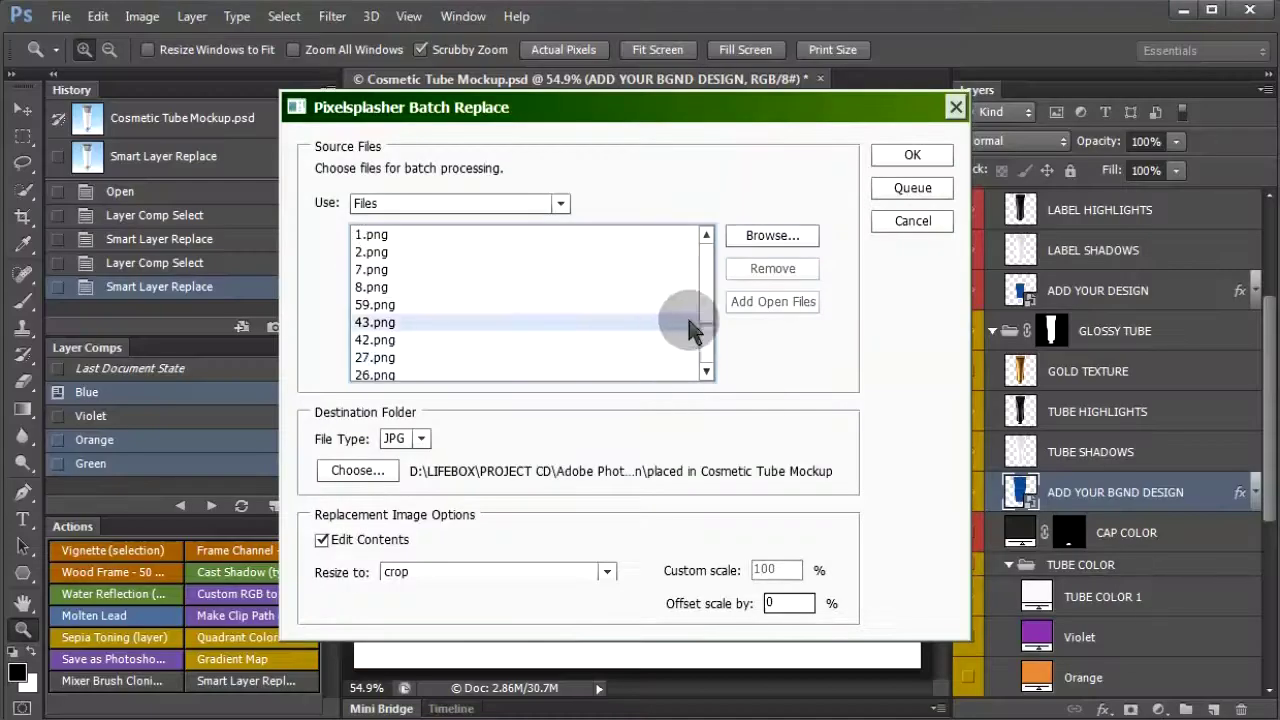
click(706, 340)
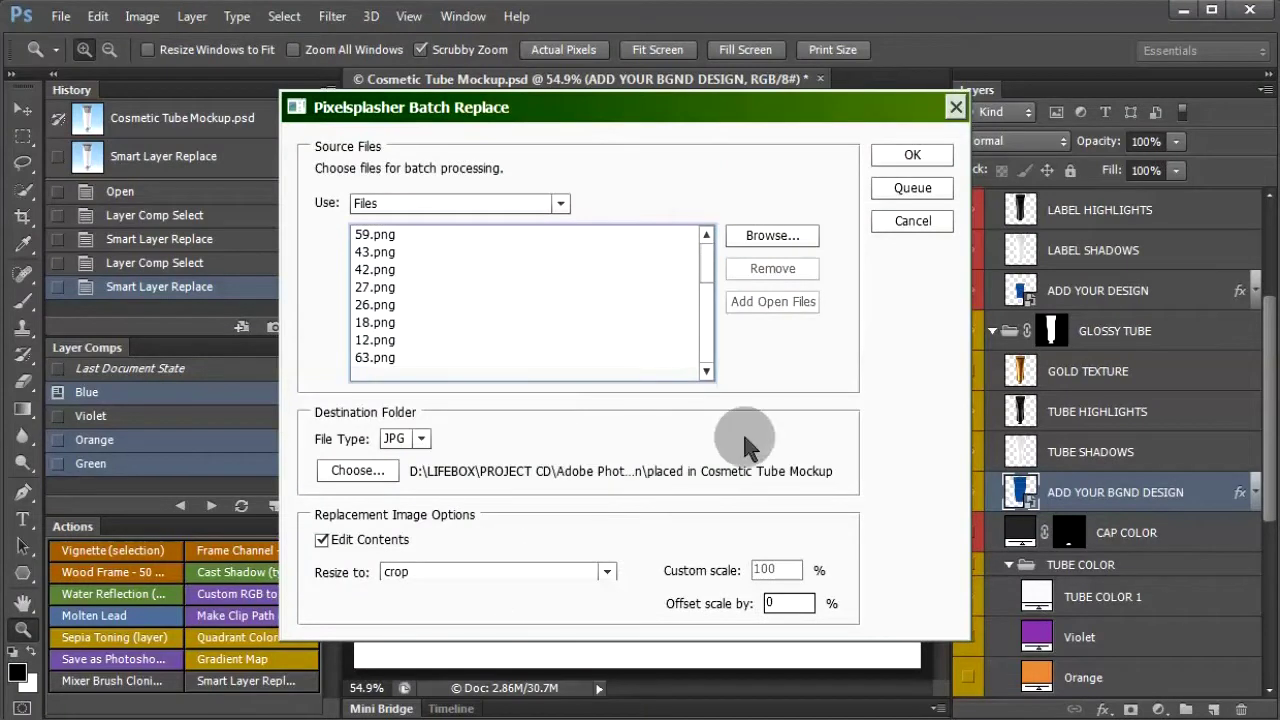
Queue the background design job with crop resizing and check that Blue, Orange and Green are the layer comps selected for export
click(912, 188)
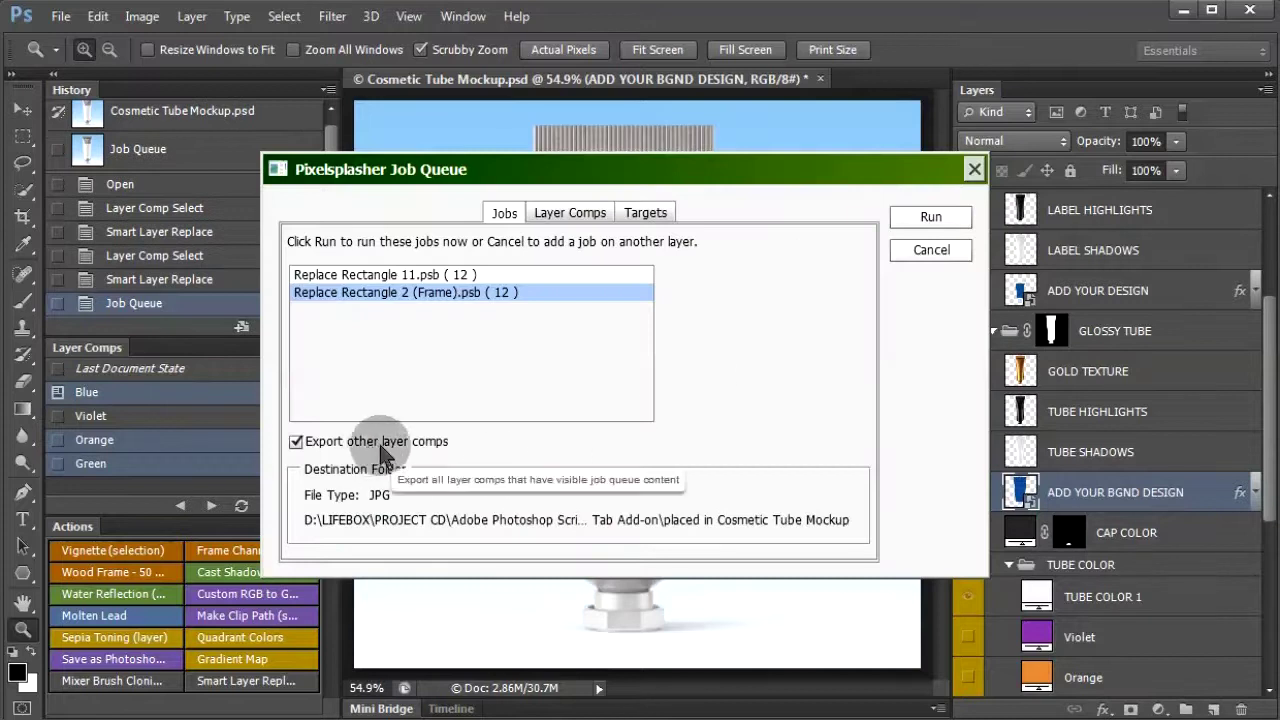
click(582, 214)
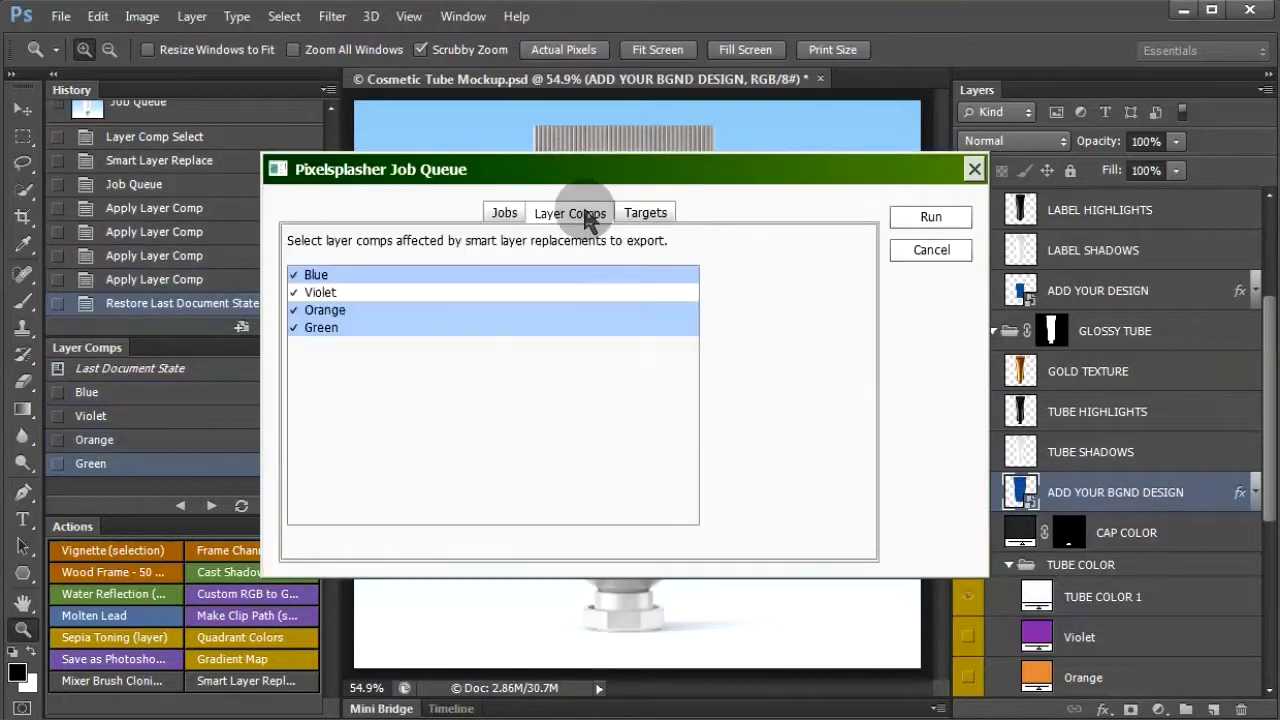
click(540, 315)
click(540, 315)
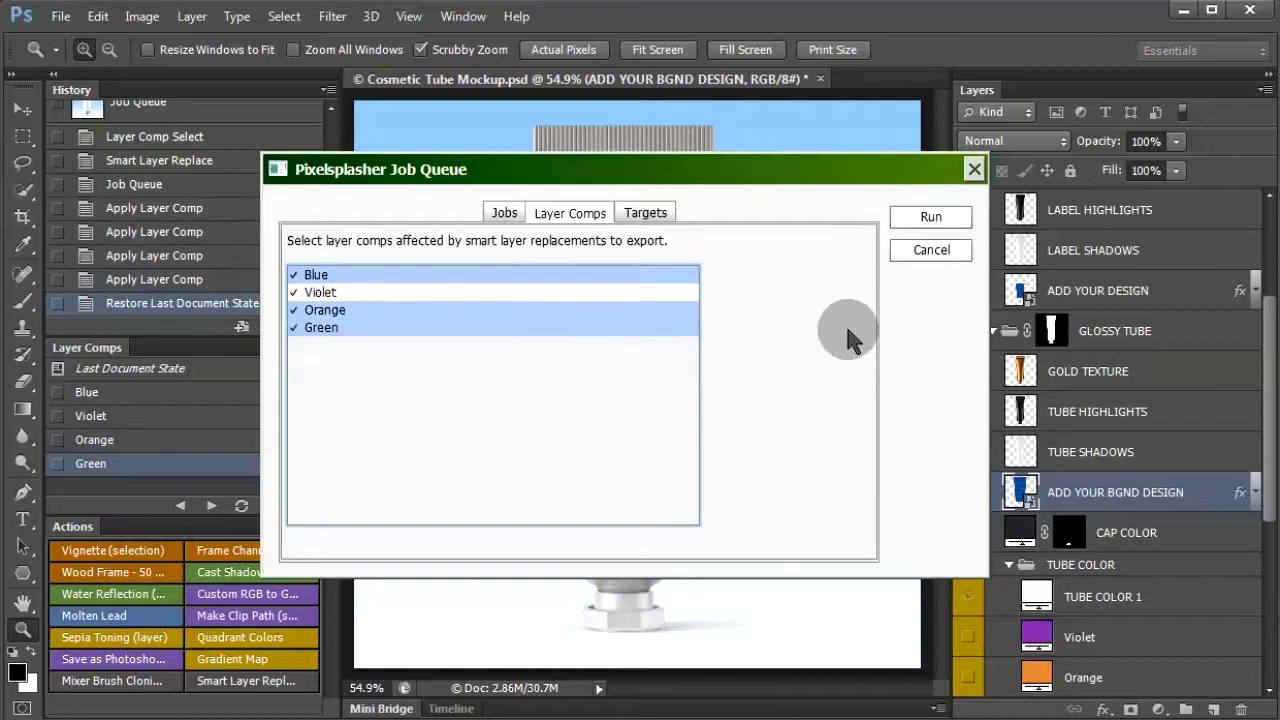
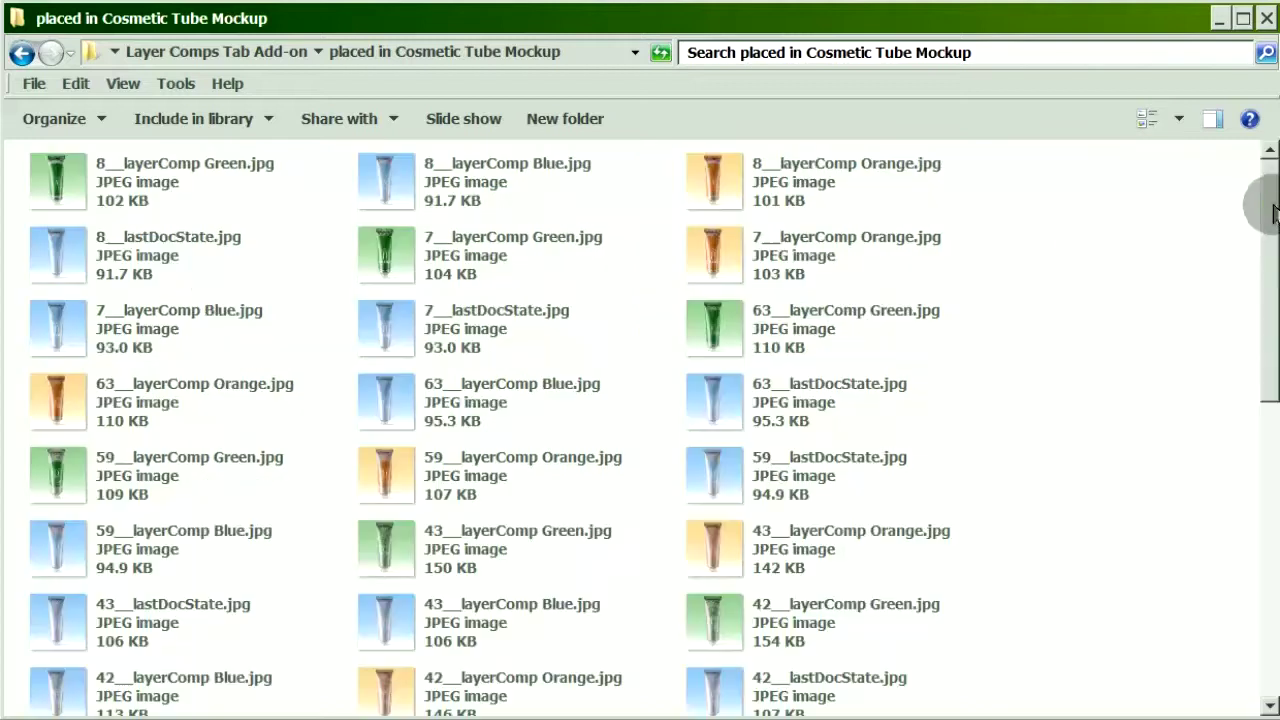
Look through the exported JPGs in the placed in Cosmetic Tube Mockup folder, in the file explorer and ACDSee Pro 10, and leave the full-size view
drag(1271, 200, 1274, 505)
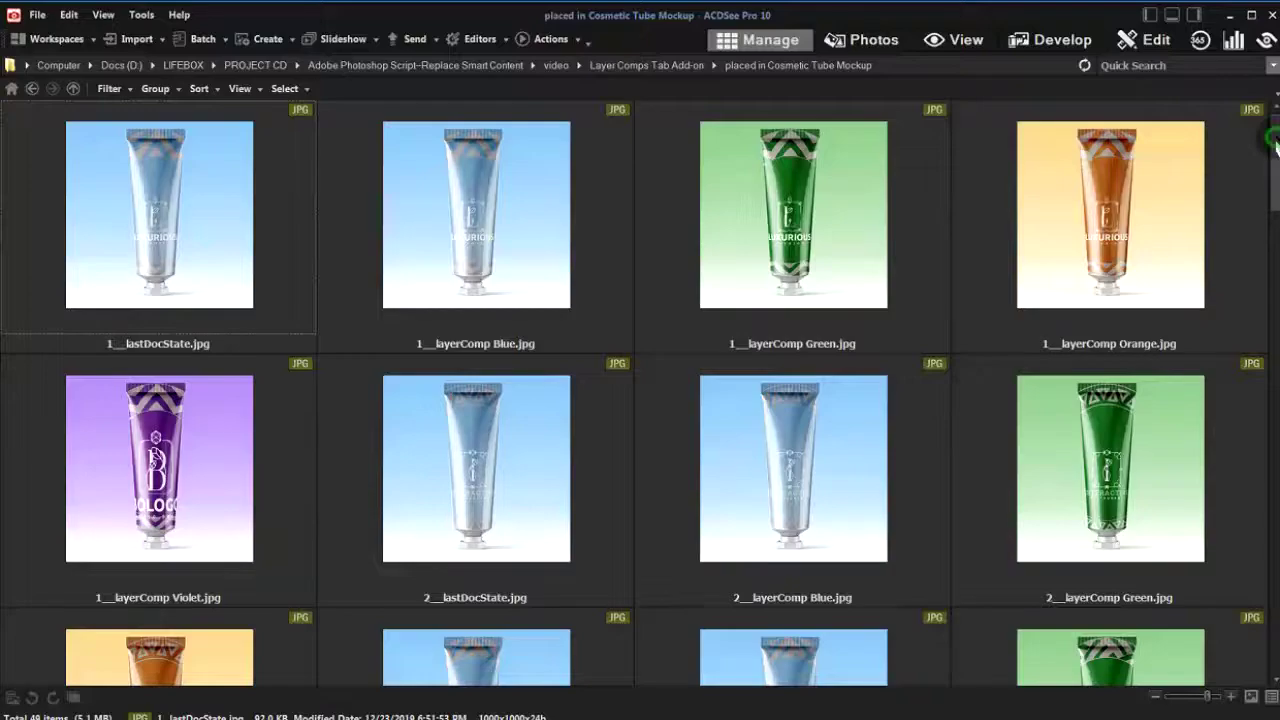
drag(1272, 138, 1275, 610)
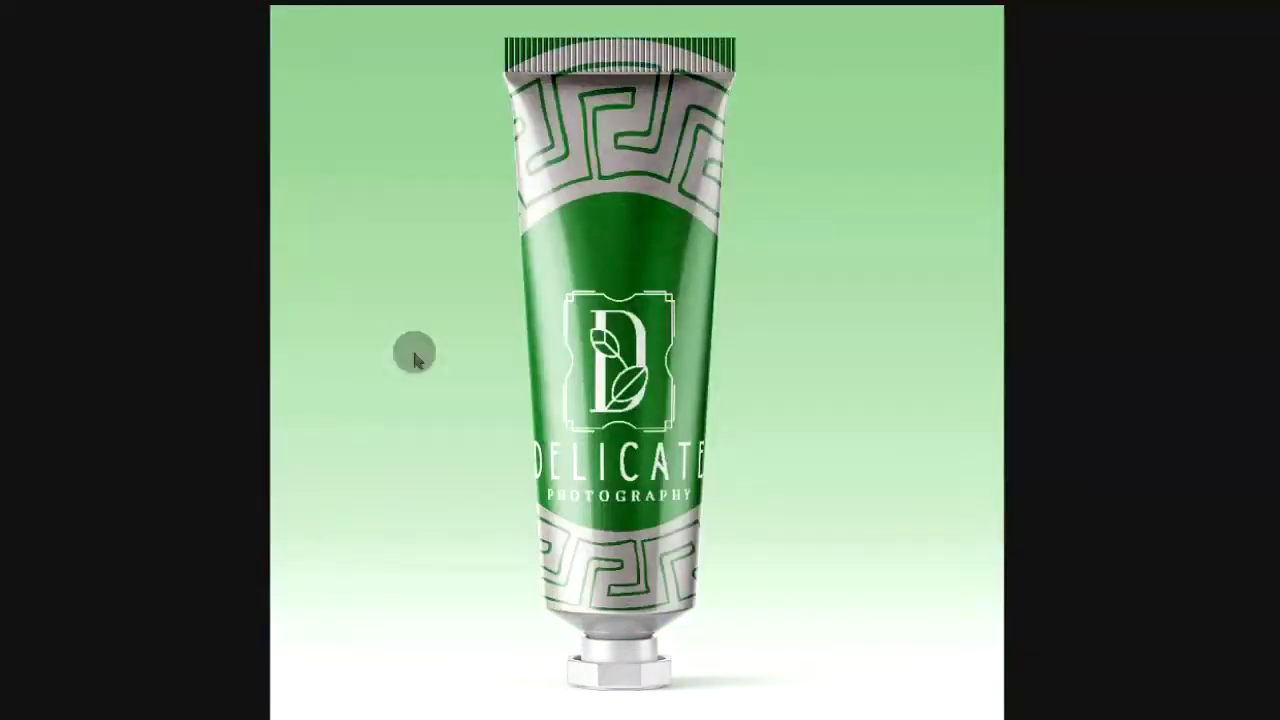
key(Escape)
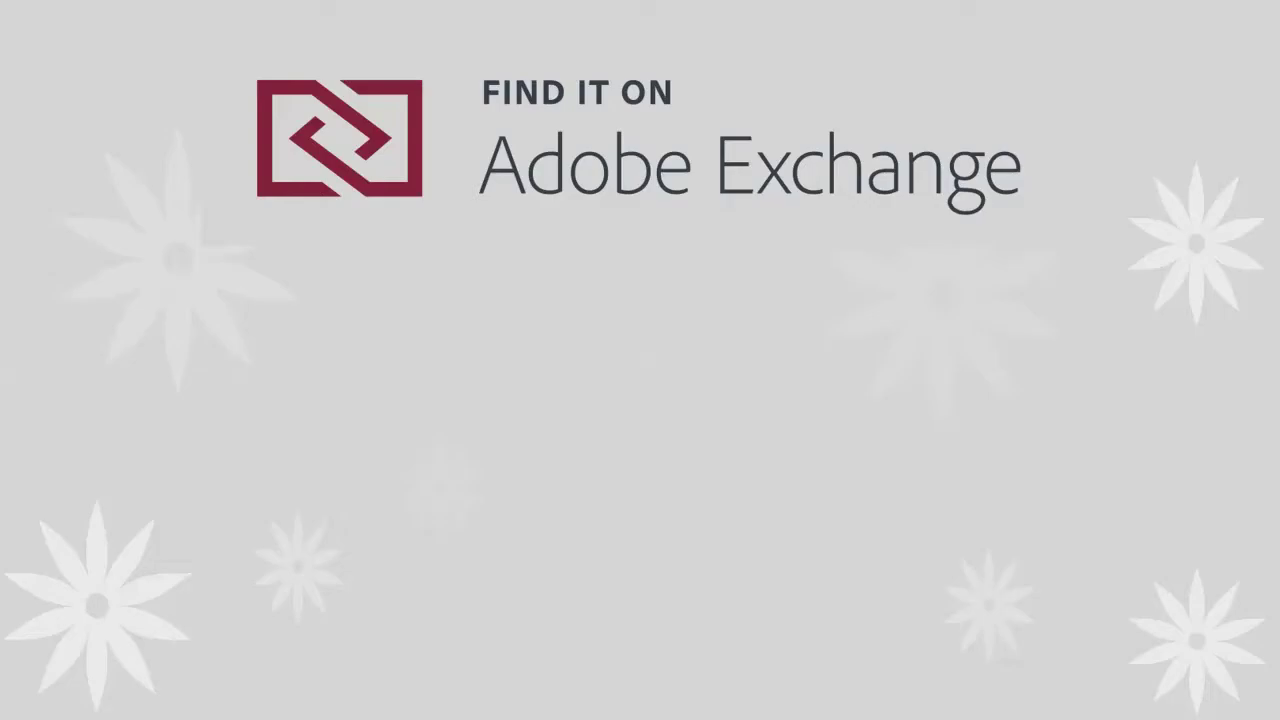